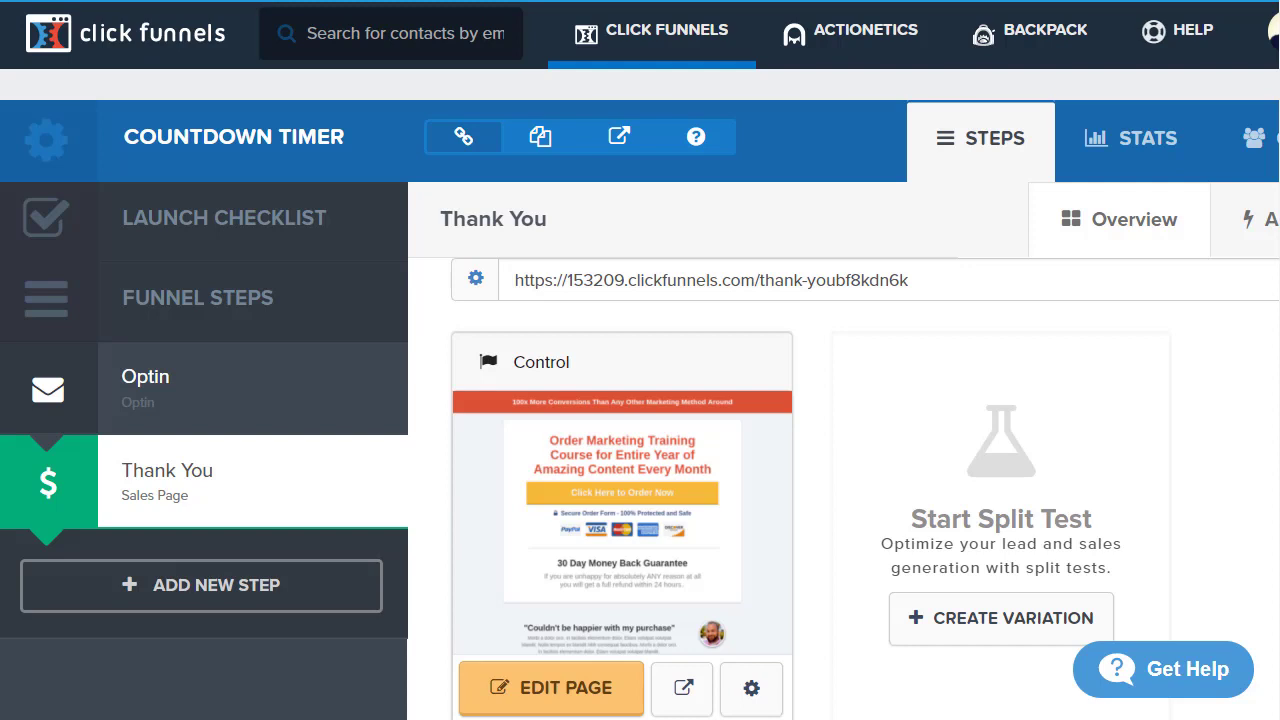
Scroll down the Countdown Timer funnel's Thank You step to its Control page preview
scroll(826, 223, "down", 1)
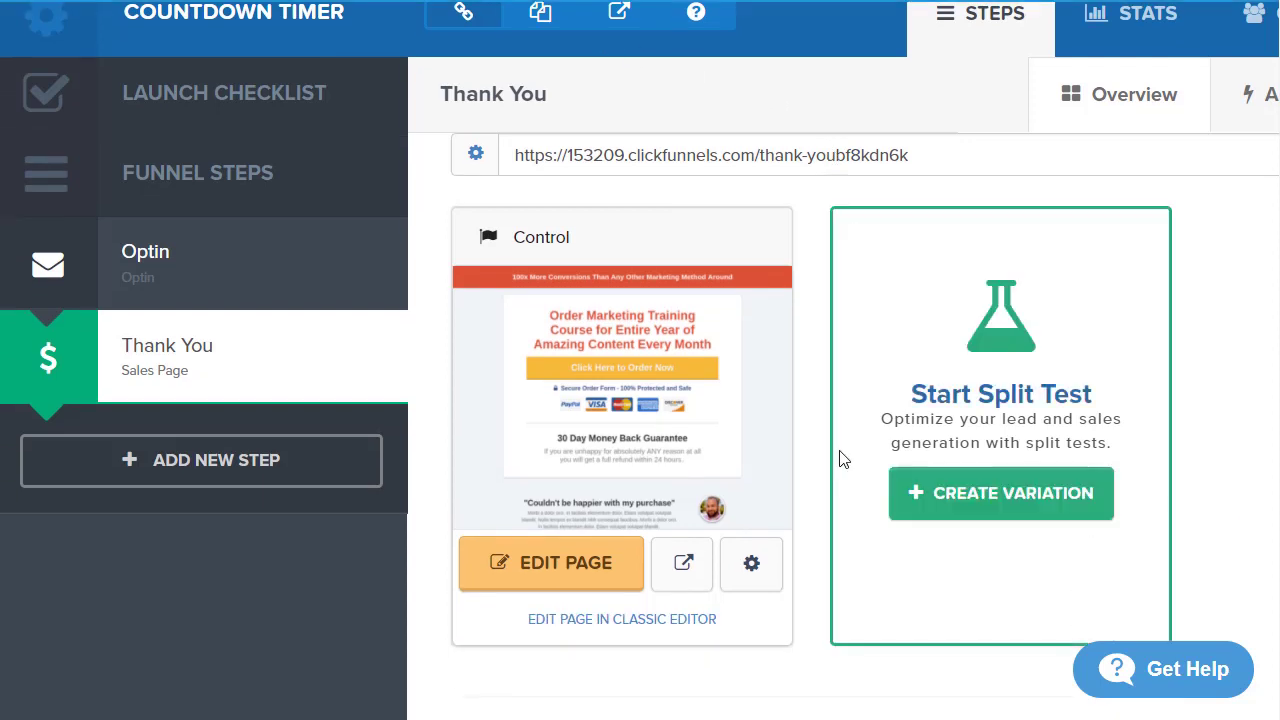
Choose Edit Page on the Thank You step's Control page card
left_click(684, 622)
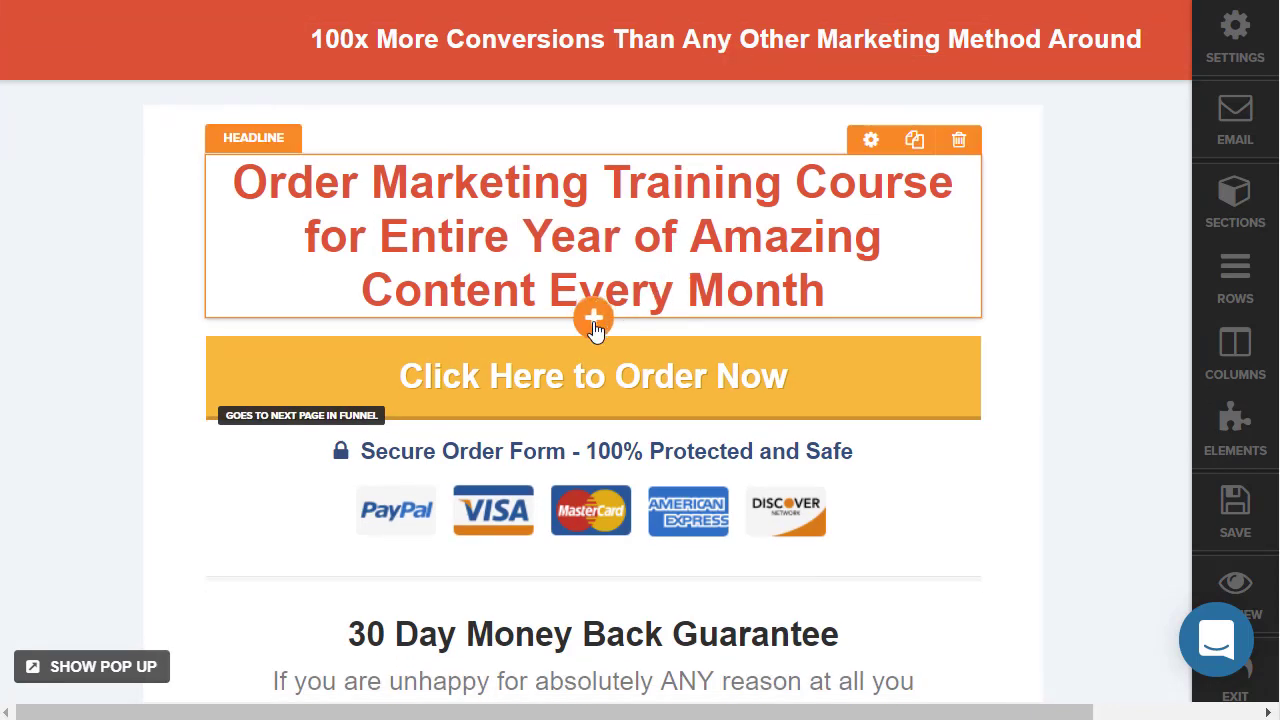
Insert a Timer Evergreen element under the headline, then drag the headline below it
left_click(594, 320)
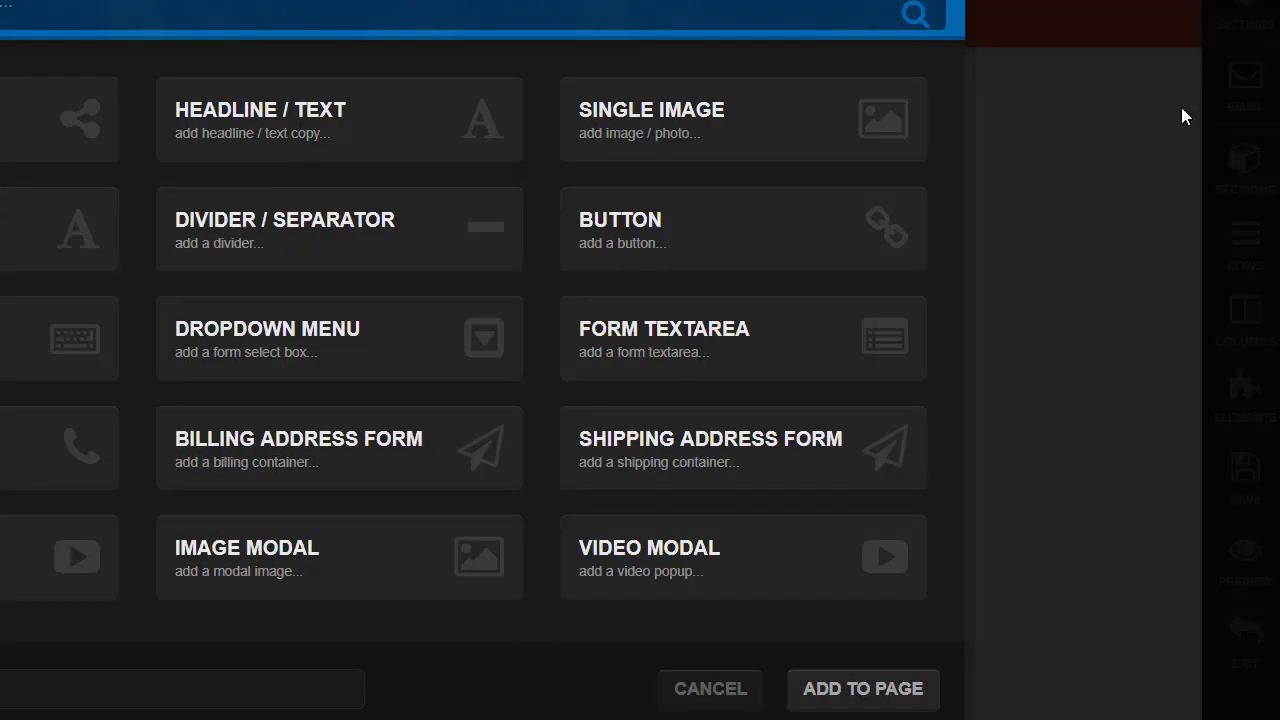
scroll(722, 368, "down", 3)
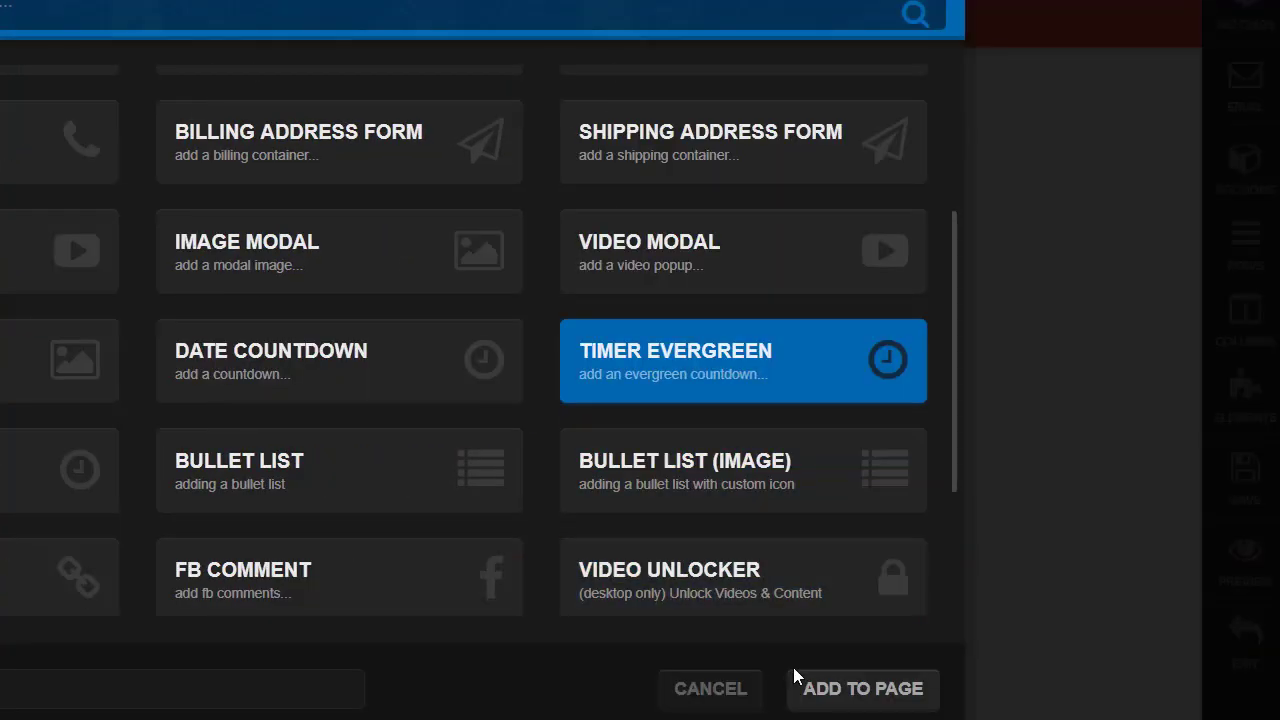
left_click(805, 686)
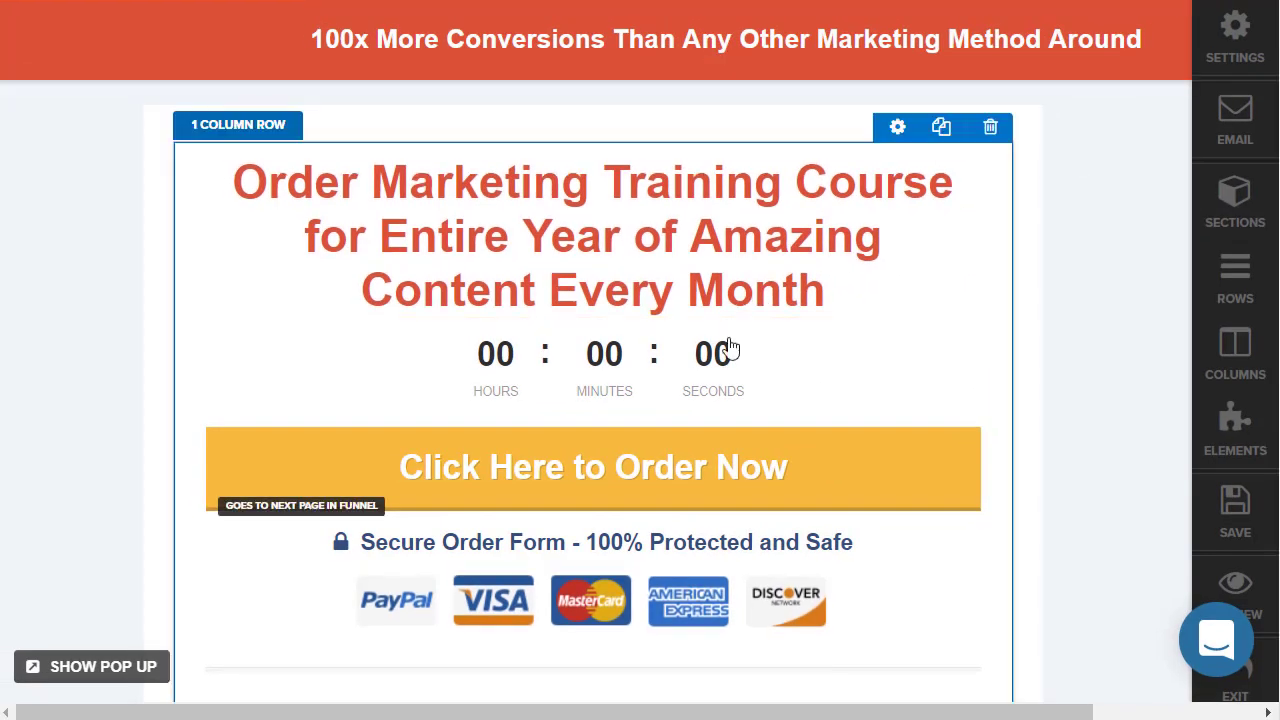
left_click_drag(697, 162, 843, 277)
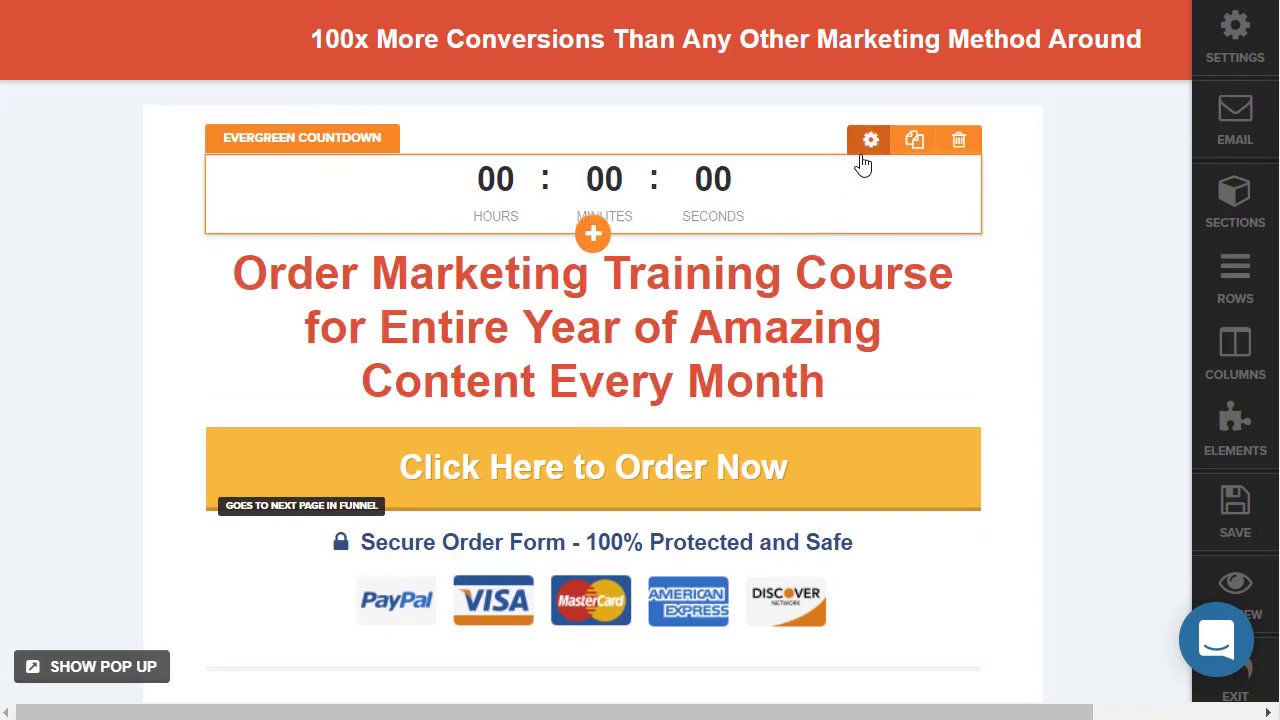
Open the countdown's settings and review the returning-visitor options, leaving them unchanged
left_click(870, 140)
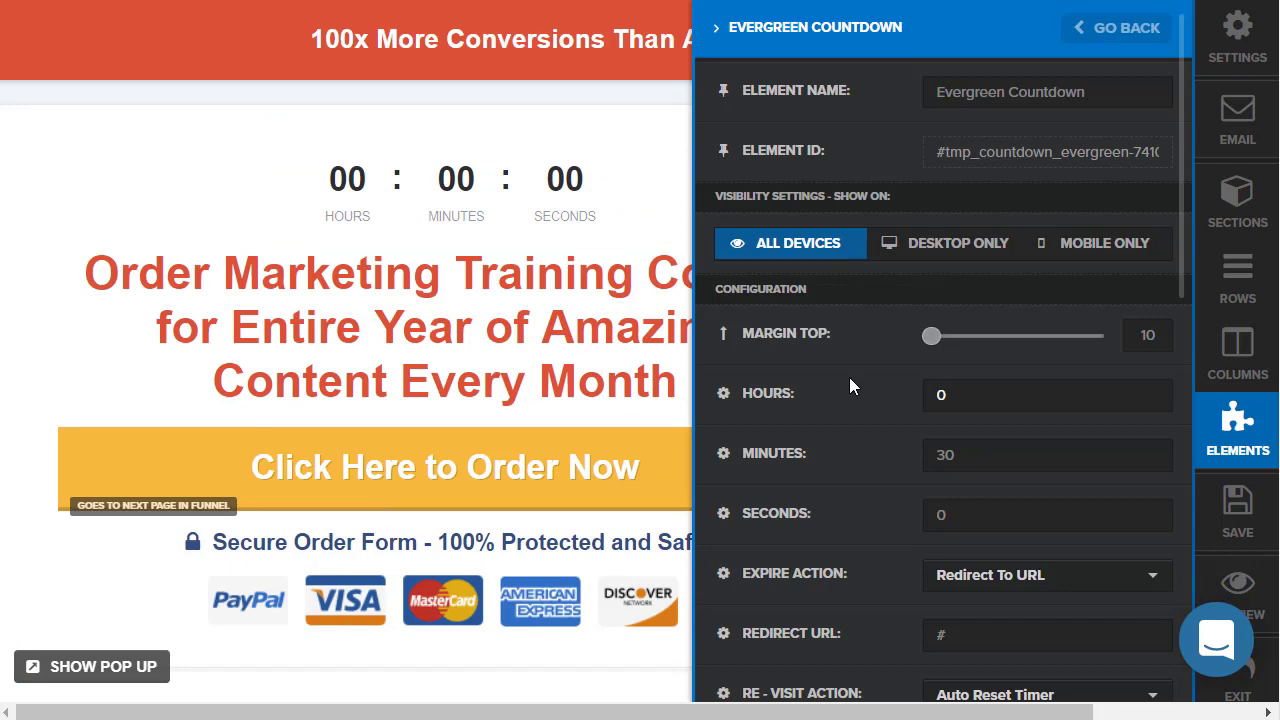
scroll(849, 377, "down", 4)
scroll(849, 373, "up", 4)
scroll(850, 376, "down", 4)
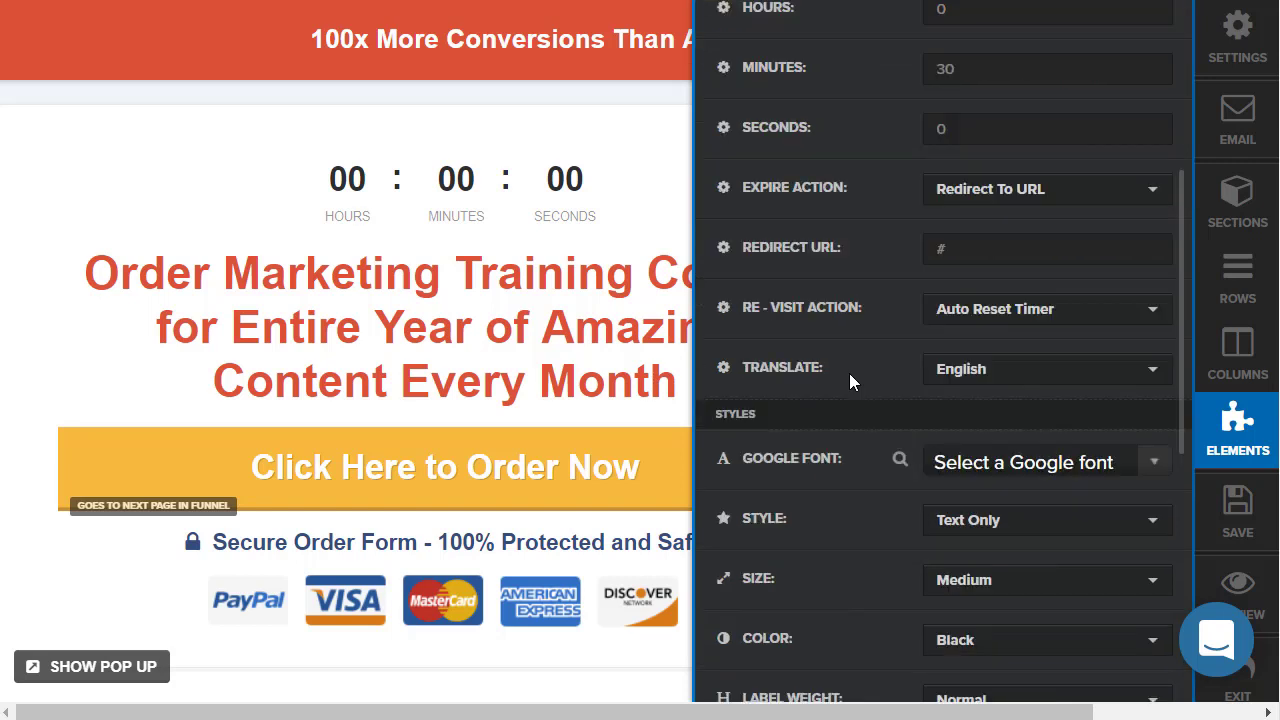
left_click(945, 318)
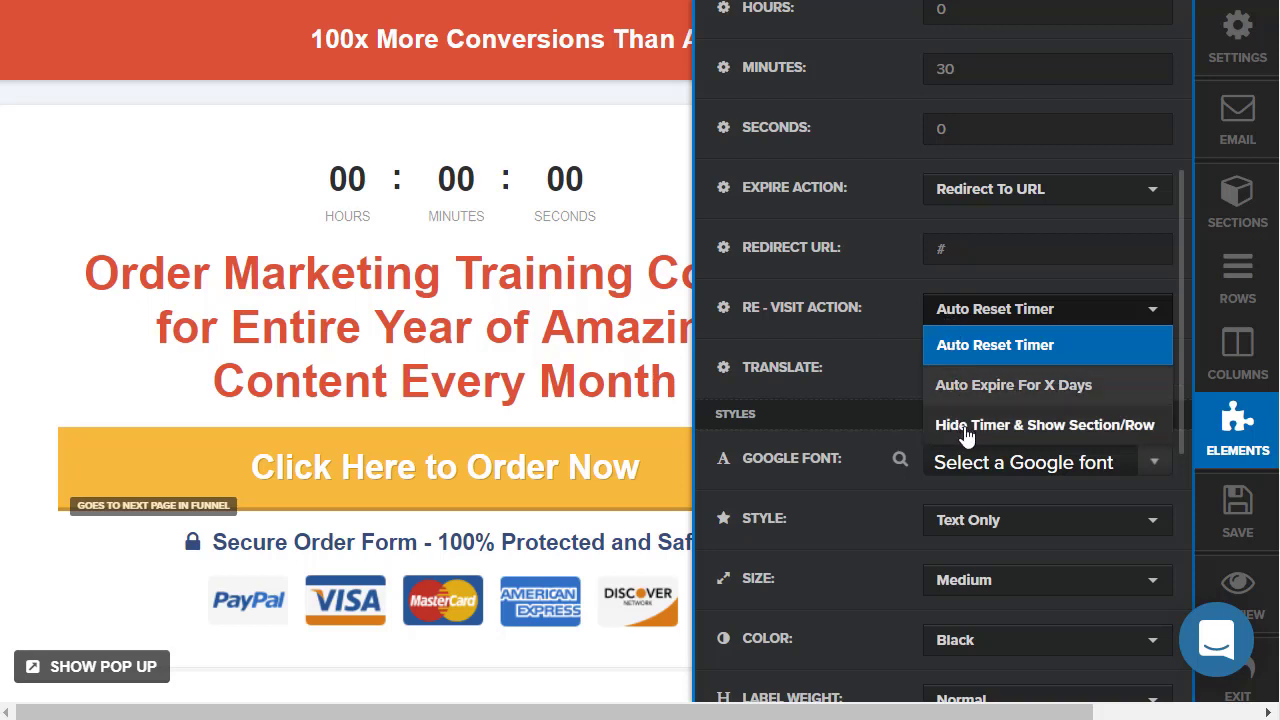
left_click(817, 342)
scroll(816, 350, "up", 4)
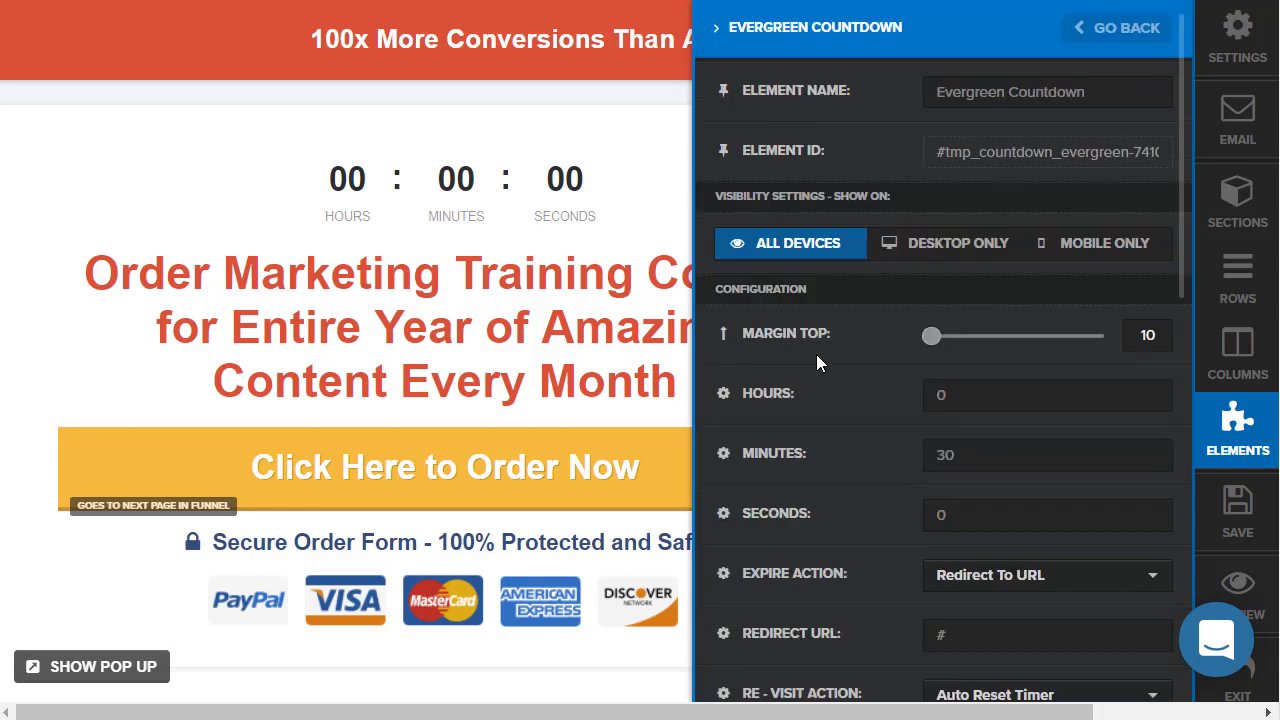
Change the countdown duration to 0 minutes and 10 seconds
left_click_drag(964, 448, 897, 452)
type("00")
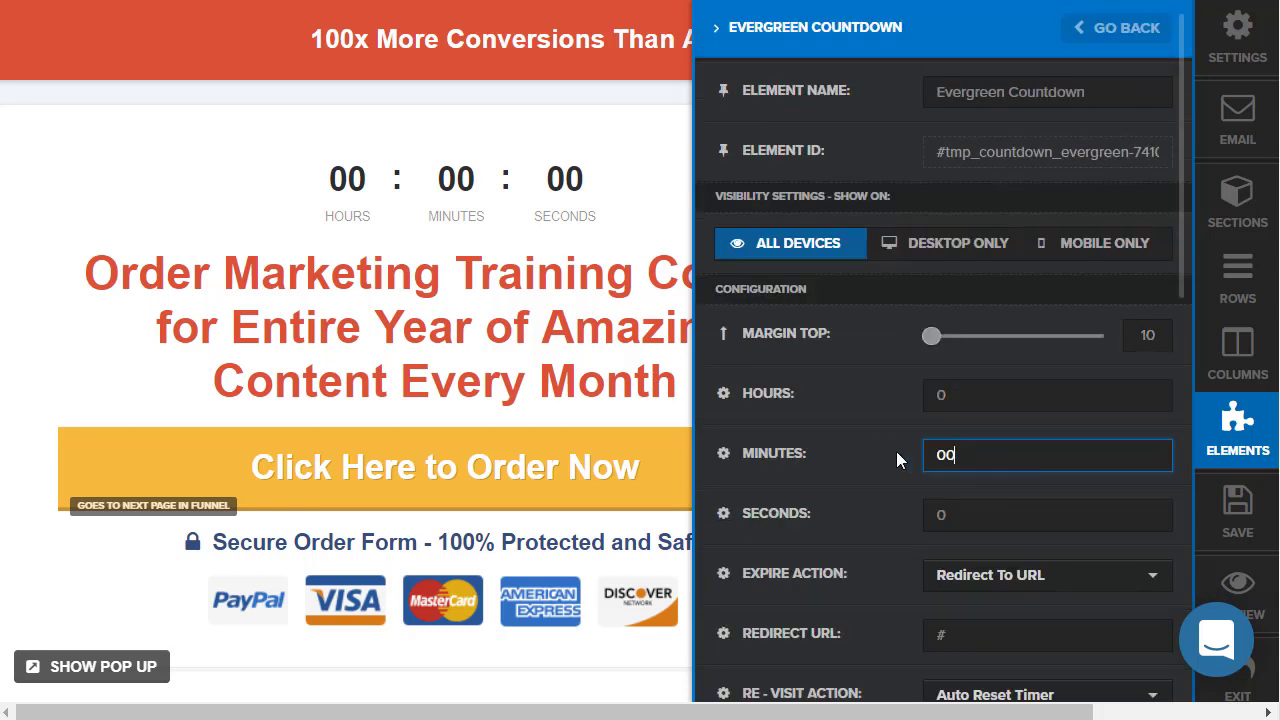
key("BackSpace")
left_click(942, 514)
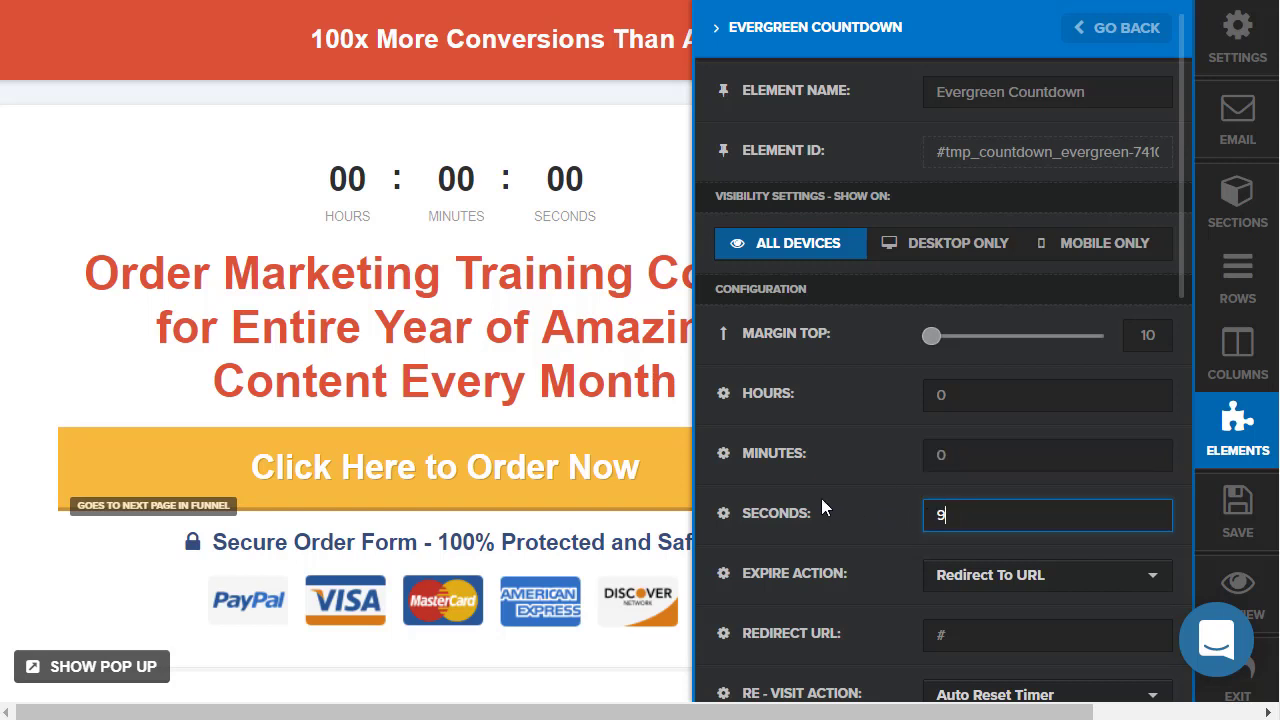
key("BackSpace")
type("10")
left_click(821, 498)
scroll(821, 498, "down", 4)
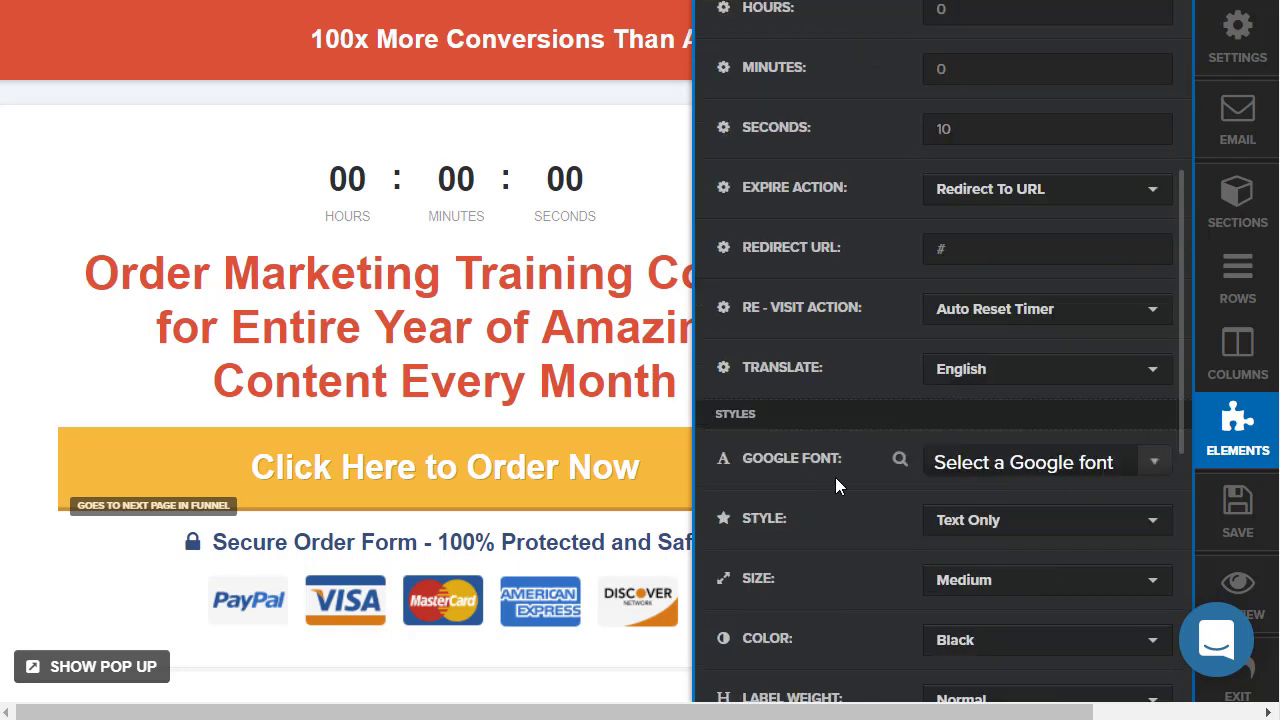
scroll(841, 356, "up", 4)
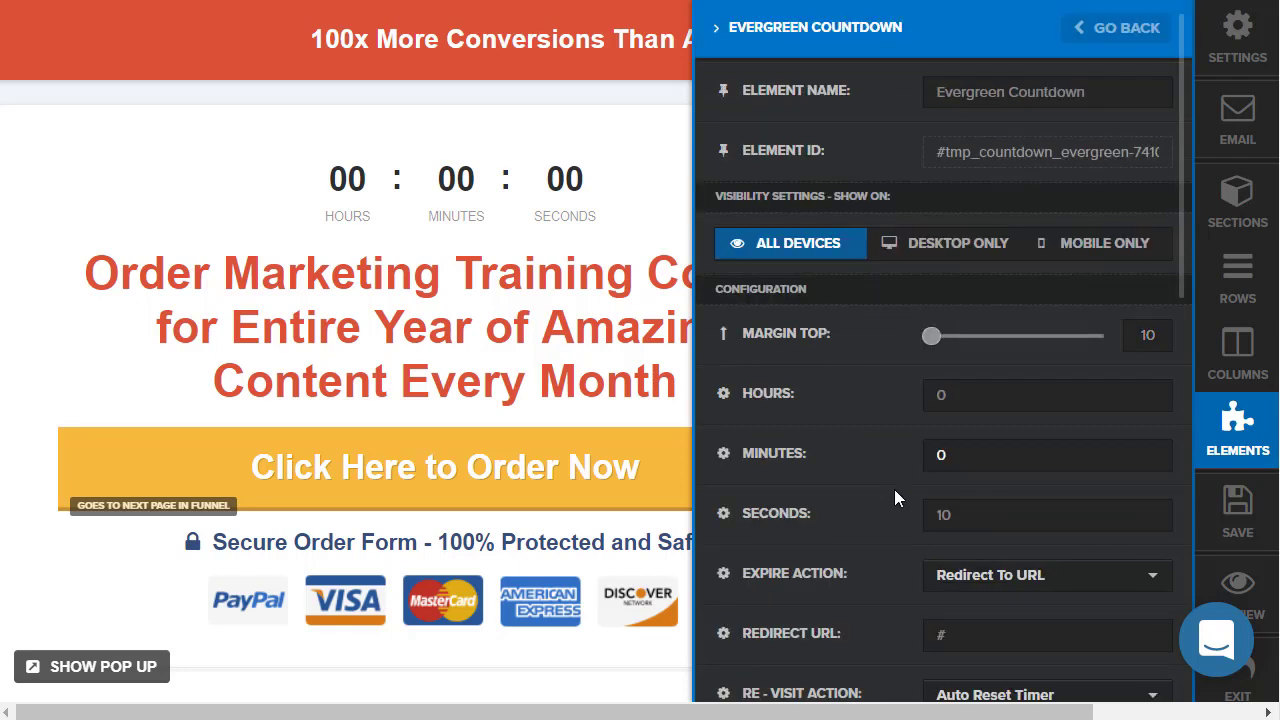
left_click(1015, 588)
left_click(1020, 648)
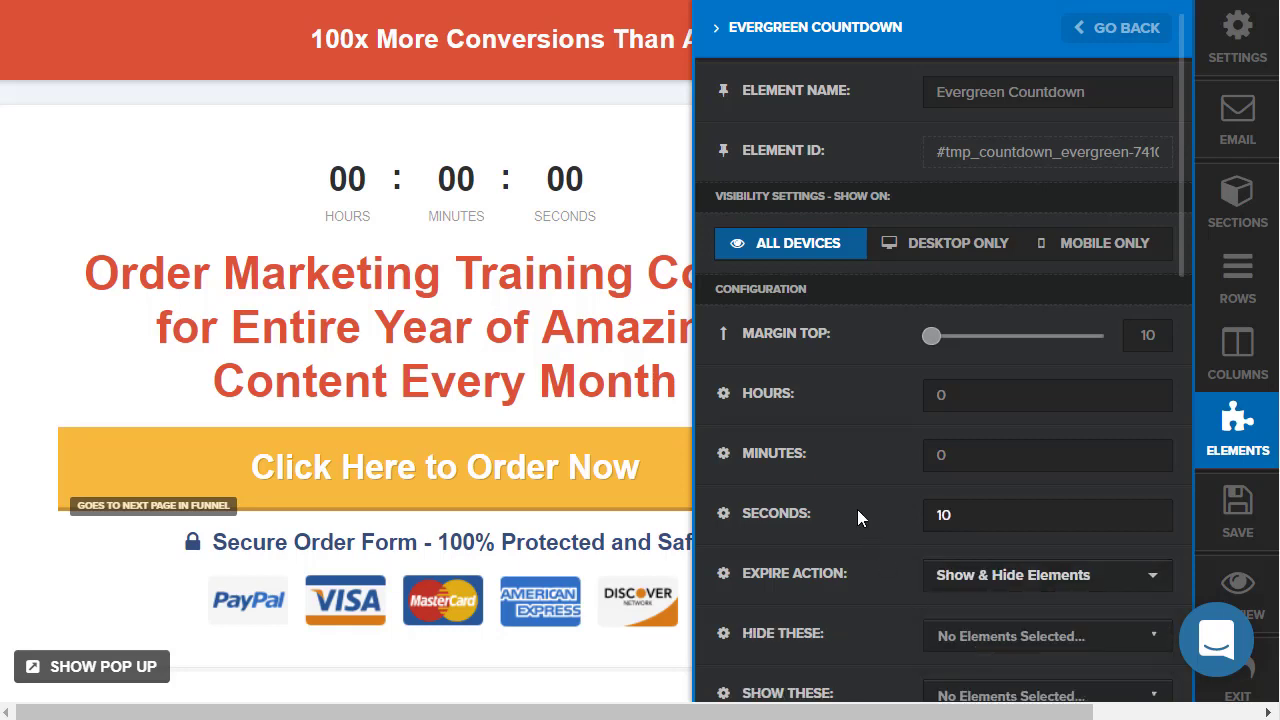
scroll(857, 509, "down", 4)
scroll(934, 286, "up", 4)
left_click(1012, 578)
left_click(1009, 622)
left_click(955, 632)
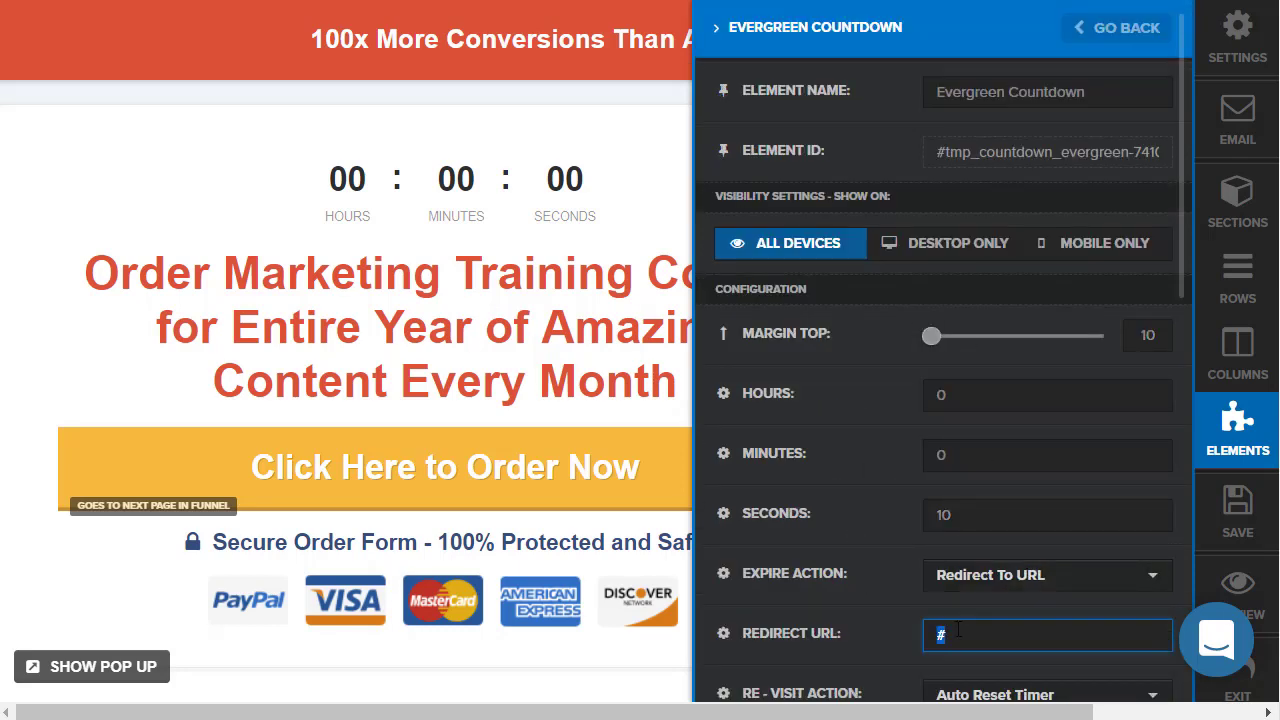
type("www.aol.com")
left_click(858, 468)
scroll(836, 450, "down", 4)
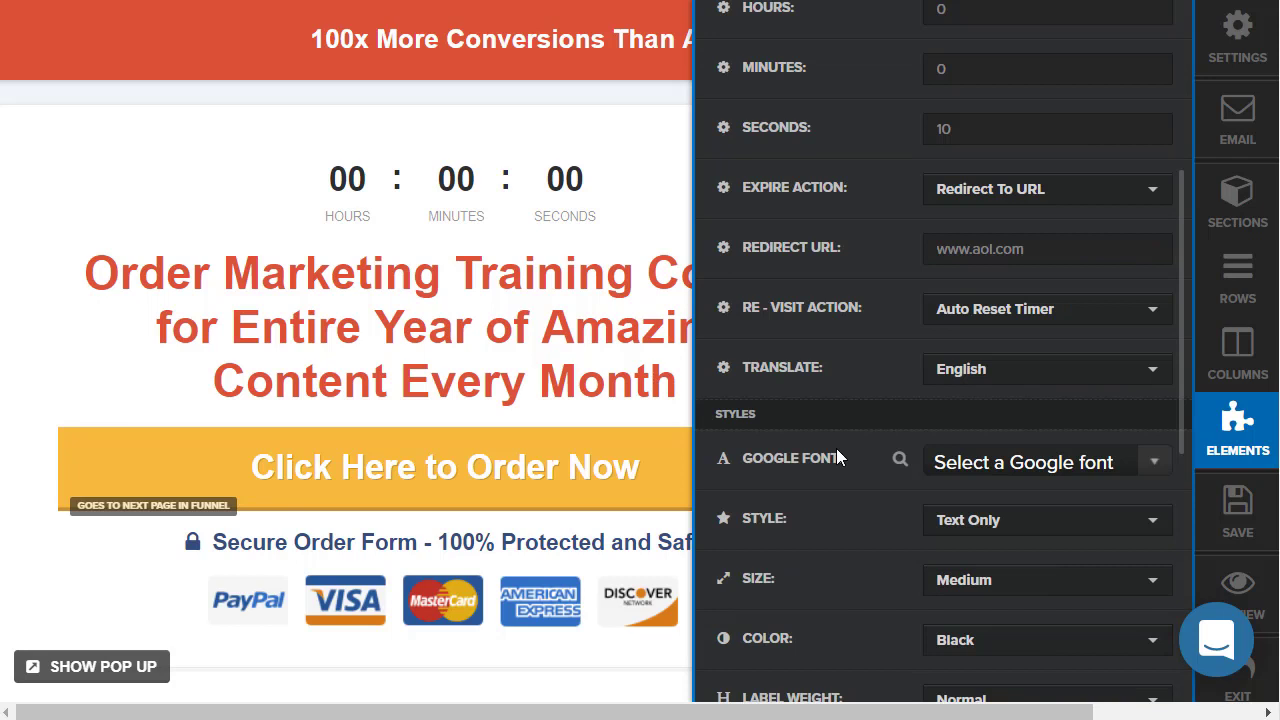
scroll(836, 448, "up", 4)
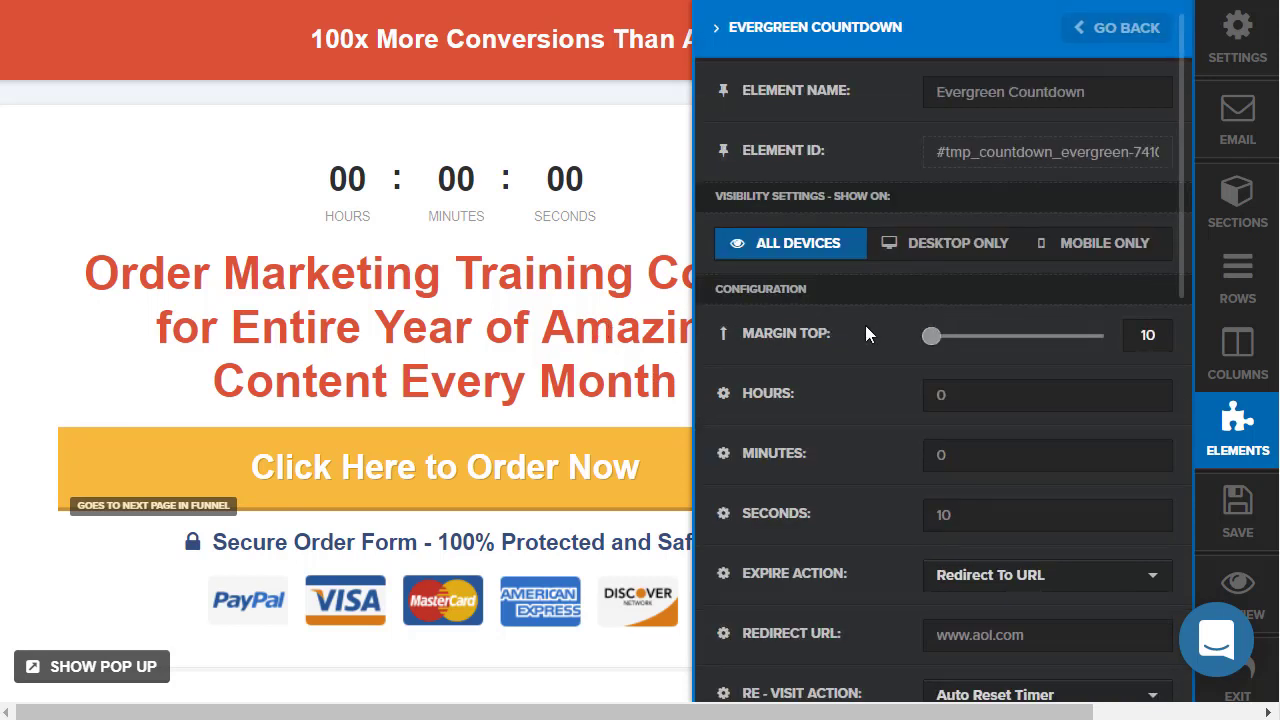
scroll(862, 348, "down", 4)
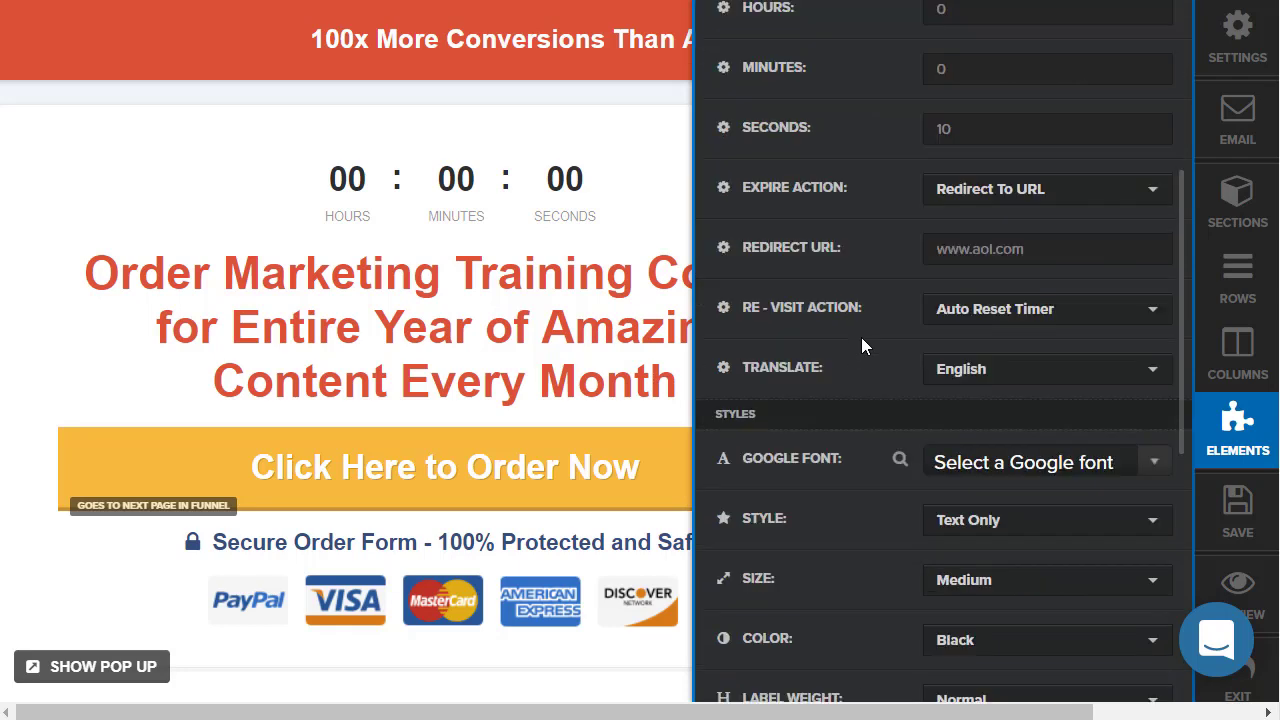
Try the circle, filled-circle and flat styles, then settle on the Gradient countdown style
scroll(863, 345, "down", 4)
scroll(861, 340, "up", 4)
left_click(1000, 526)
left_click(1000, 368)
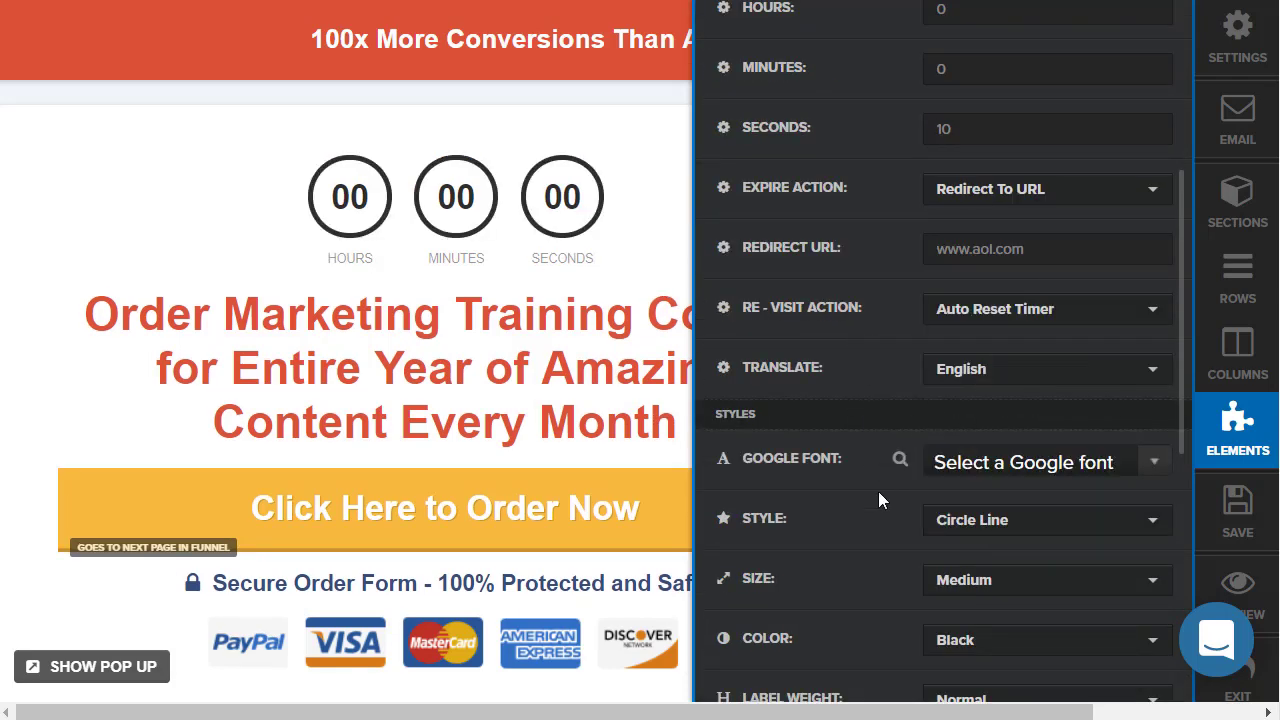
left_click(1020, 529)
left_click(1023, 408)
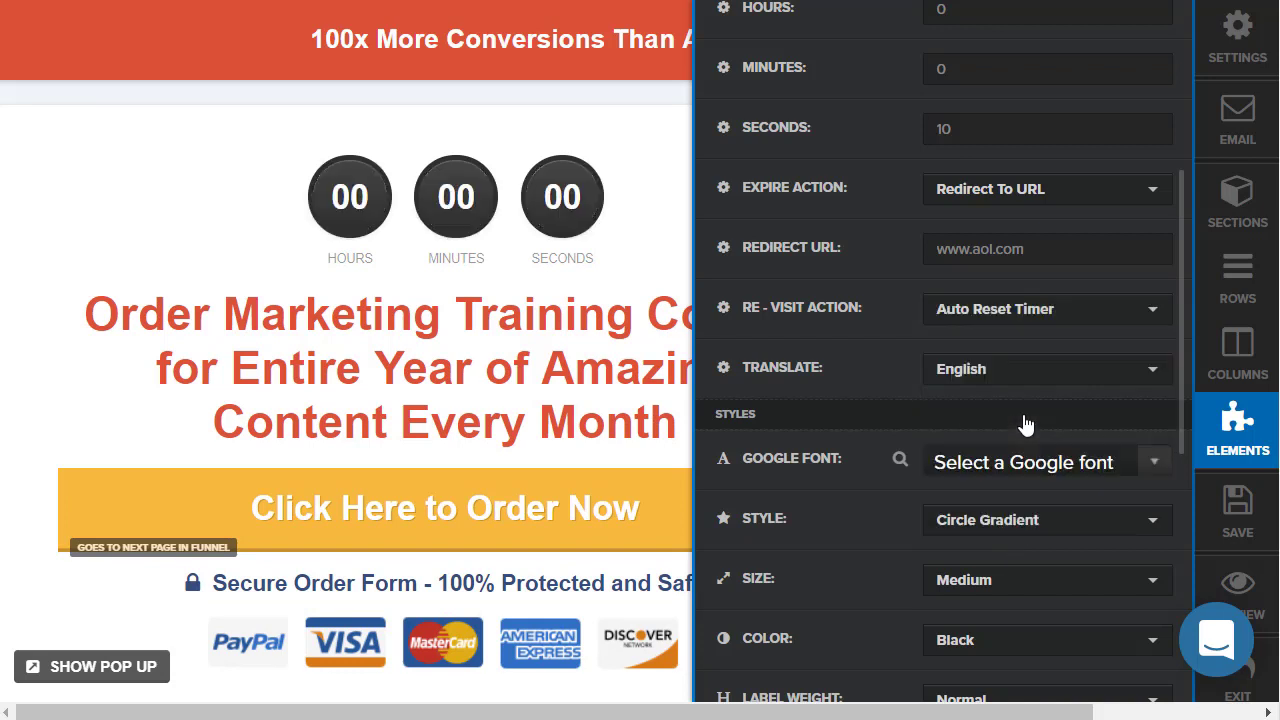
left_click(1000, 526)
left_click(1000, 443)
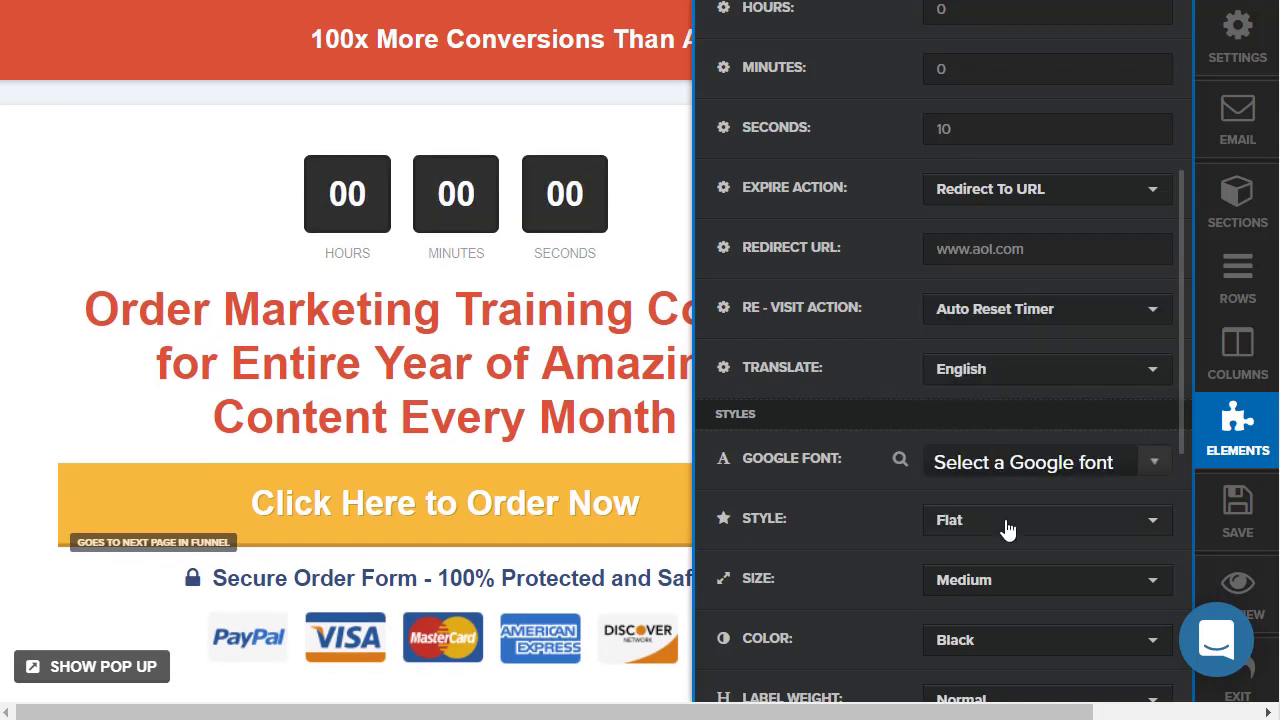
left_click(1006, 528)
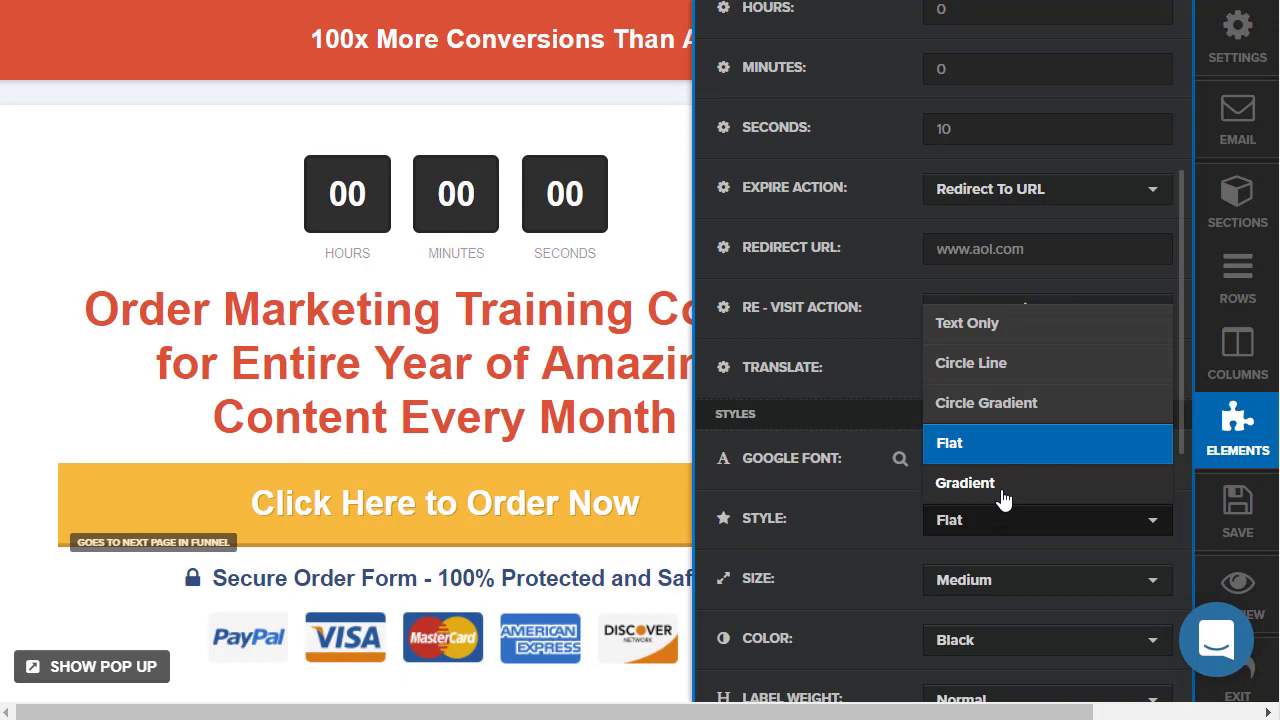
left_click(1003, 484)
Make the countdown Large after trying Small
scroll(875, 449, "down", 4)
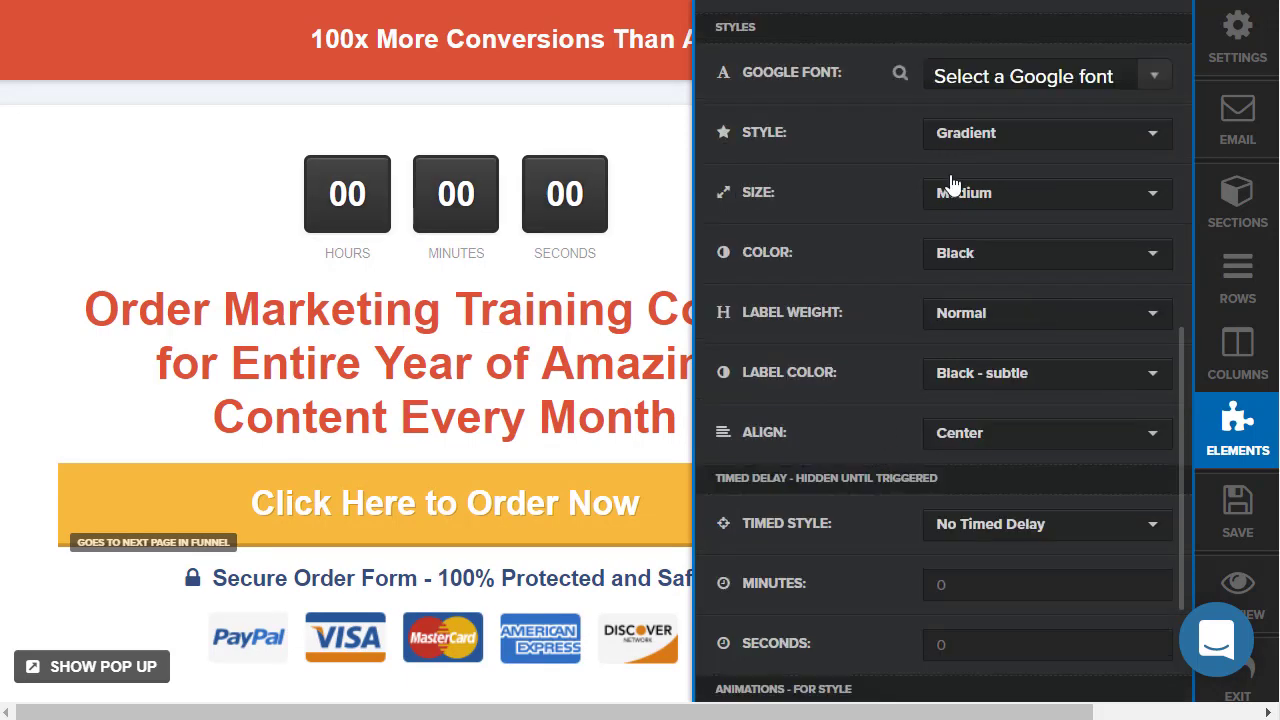
left_click(954, 194)
left_click(954, 231)
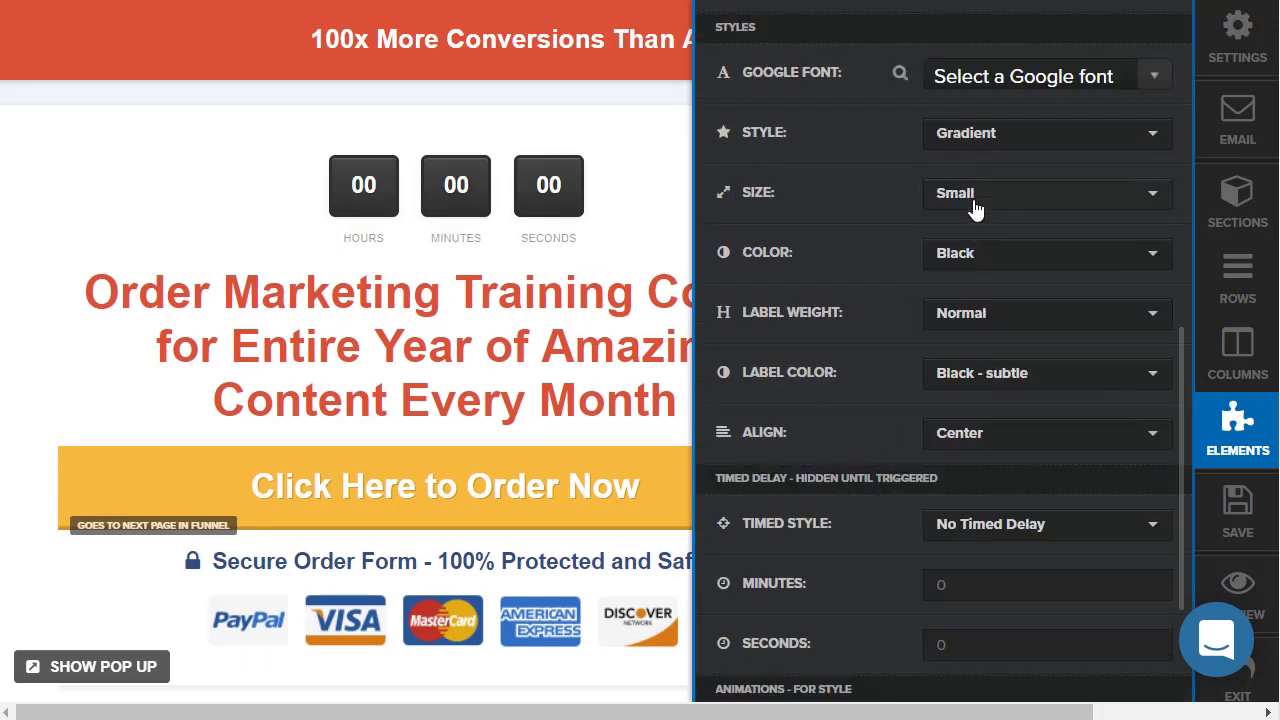
left_click(974, 207)
left_click(983, 309)
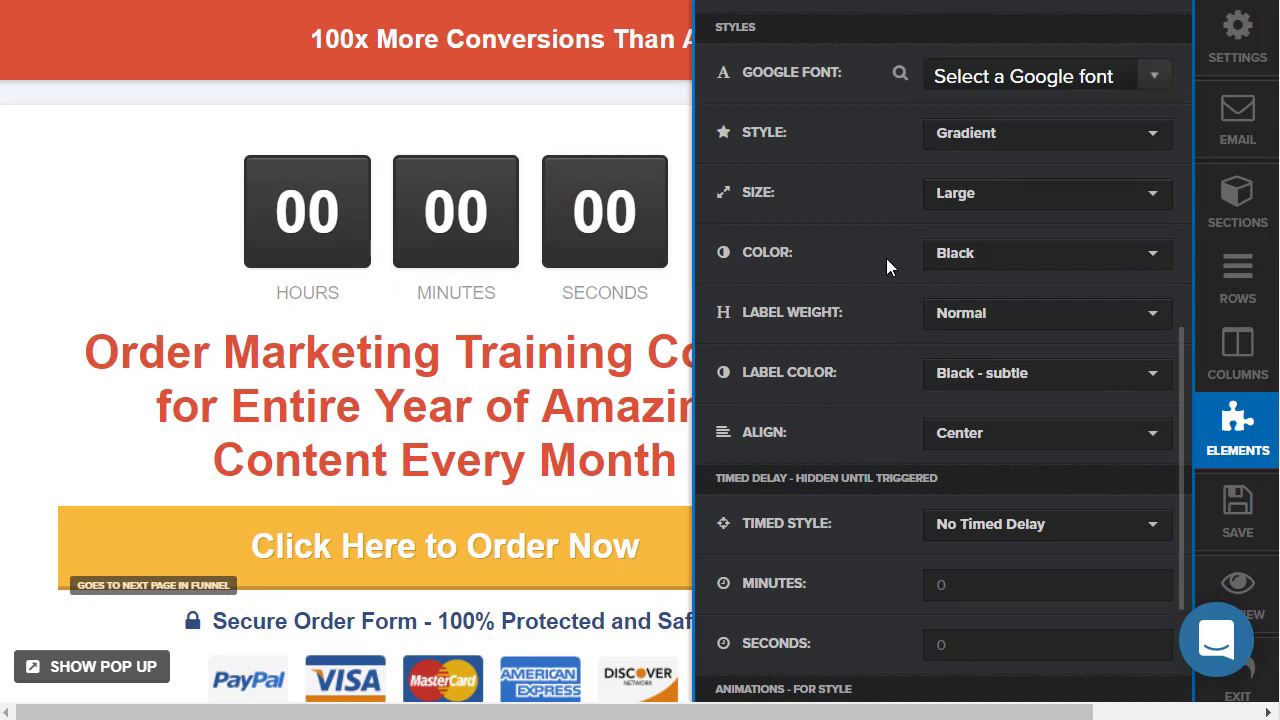
Try white, red, blue and green timer colours, then choose Yellow
left_click(972, 264)
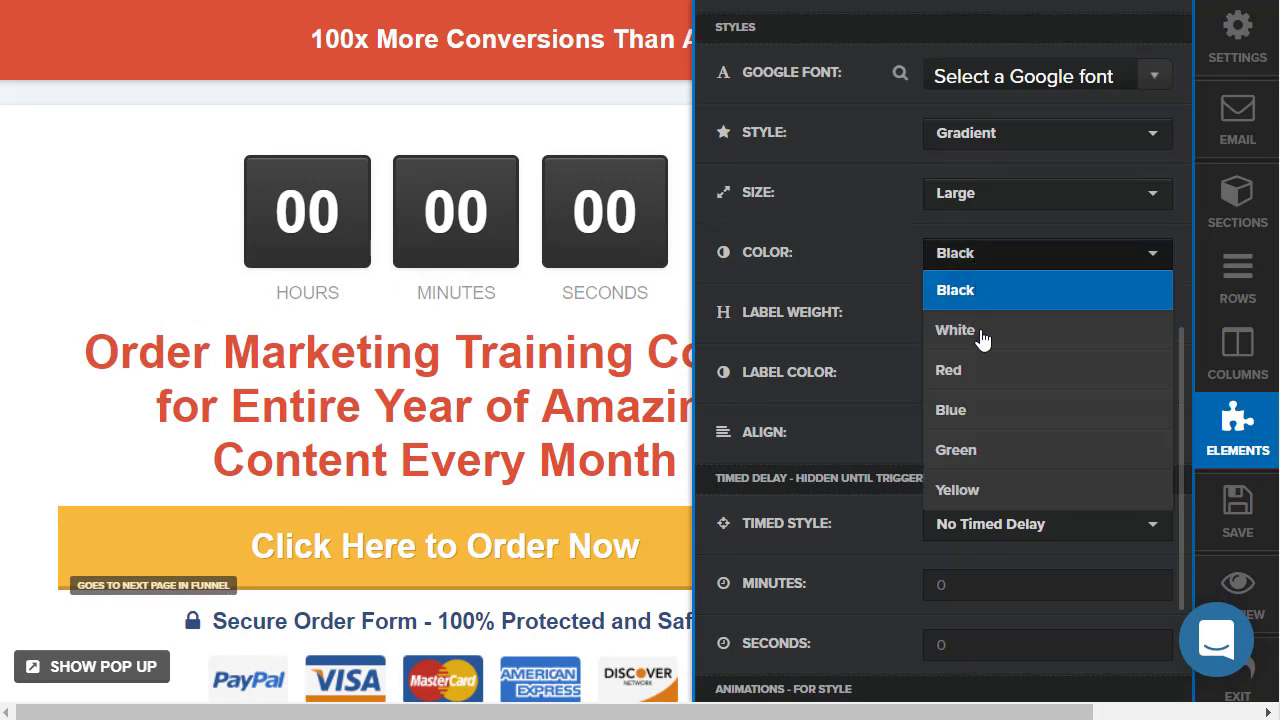
left_click(981, 340)
left_click(994, 262)
left_click(986, 370)
left_click(992, 260)
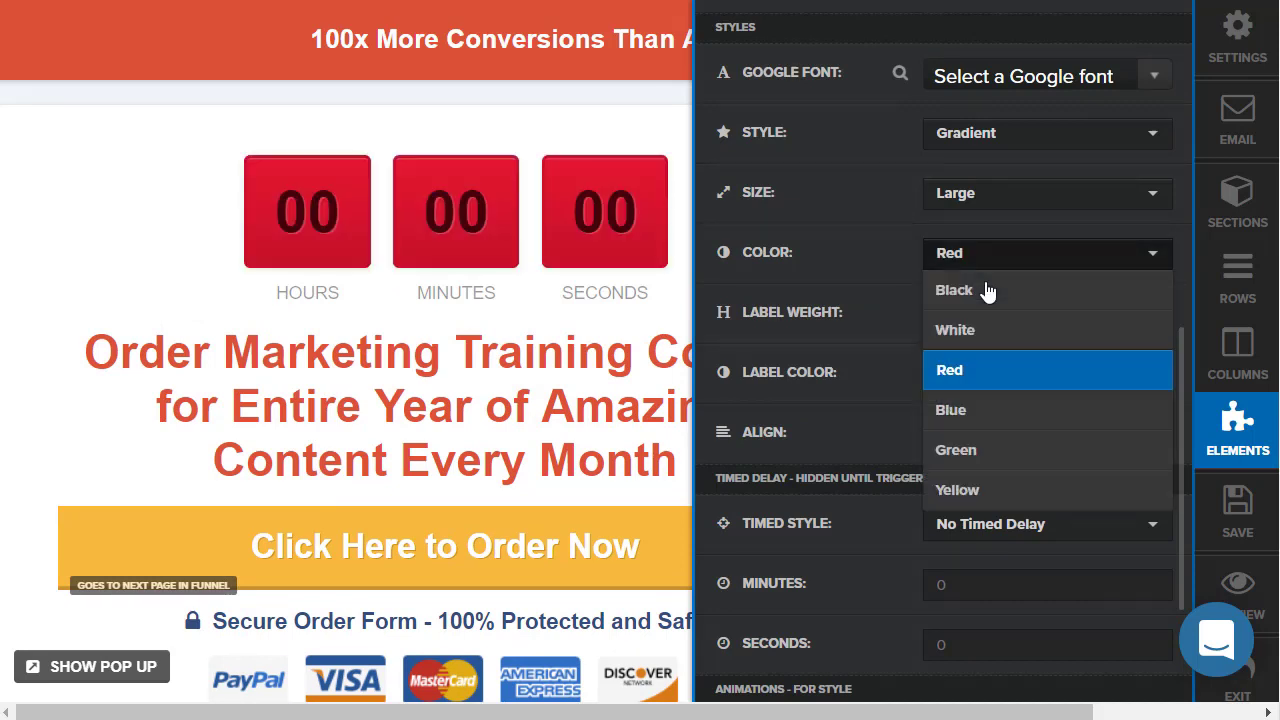
left_click(963, 420)
left_click(988, 258)
left_click(966, 450)
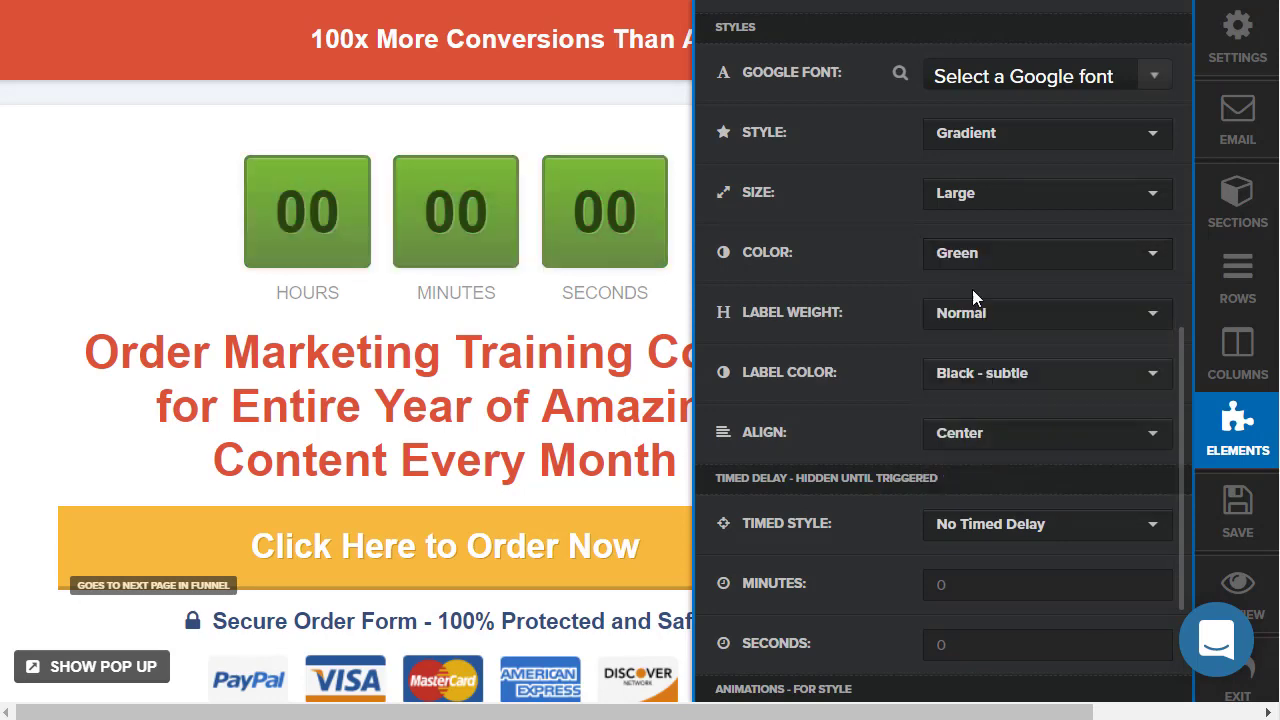
left_click(972, 258)
left_click(953, 490)
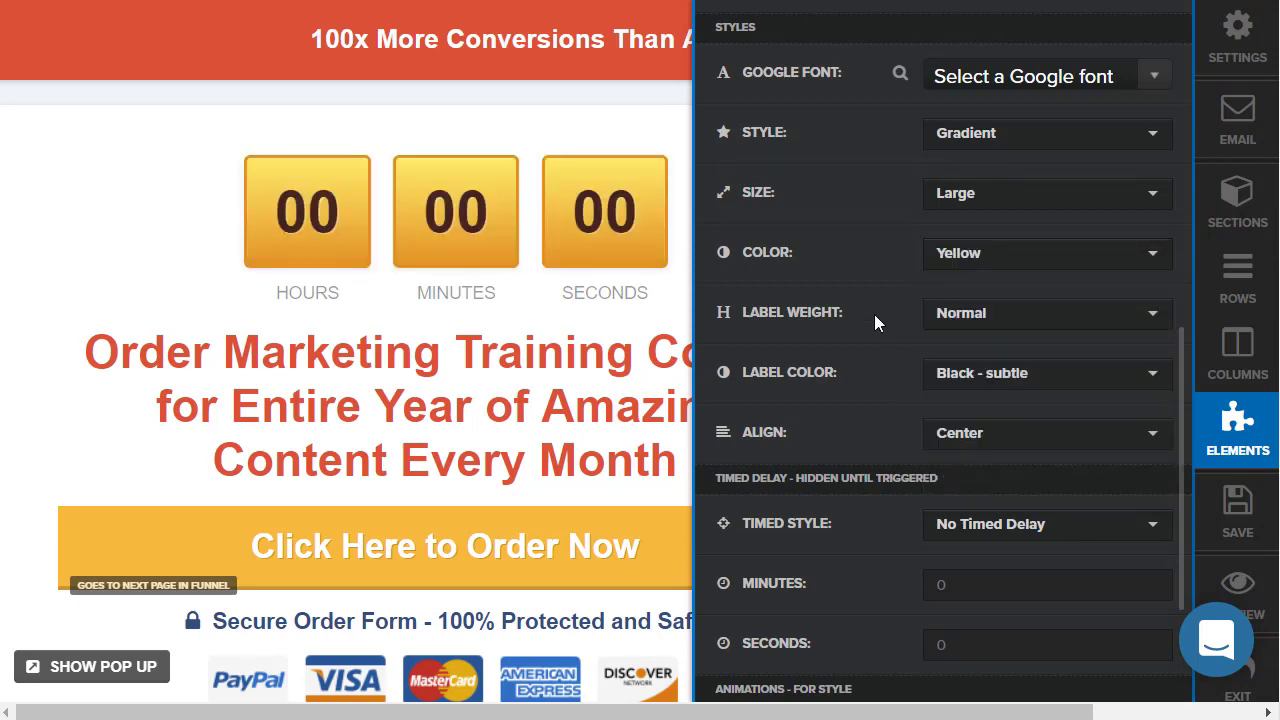
Keep the label colour at Black - subtle after trying subtle white, and close the settings
left_click(1011, 390)
left_click(1000, 450)
left_click(994, 378)
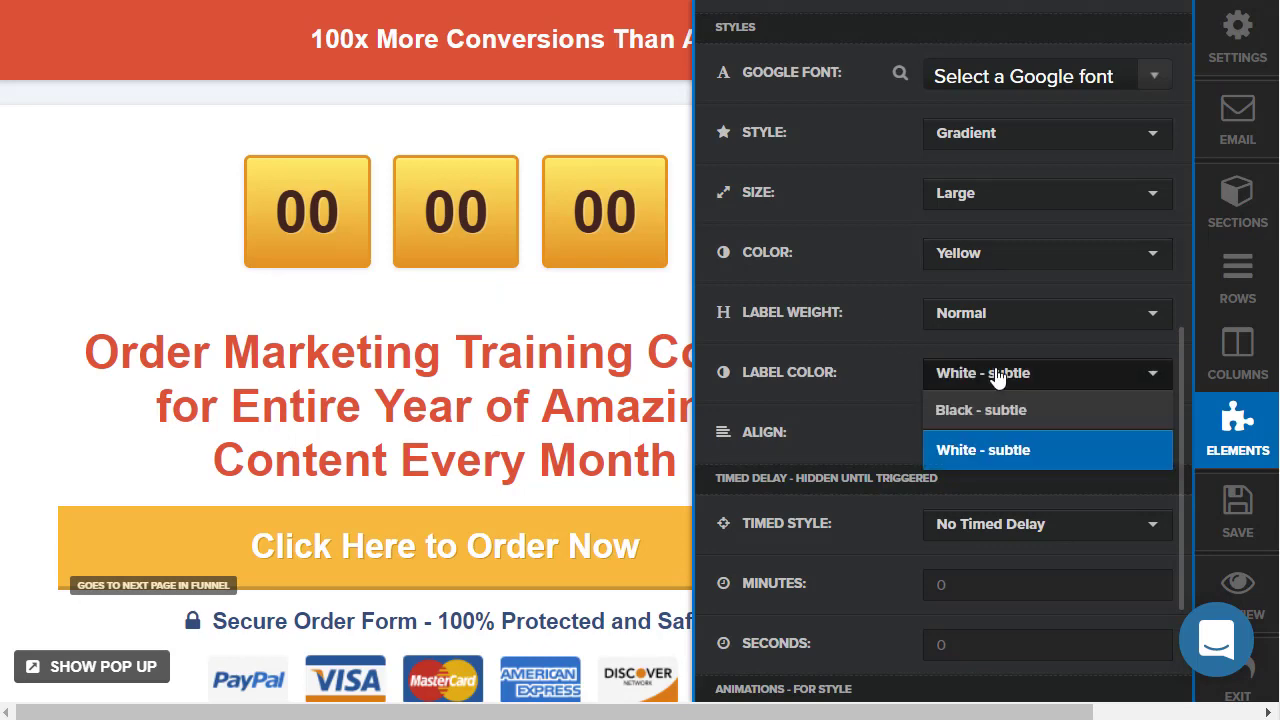
left_click(994, 409)
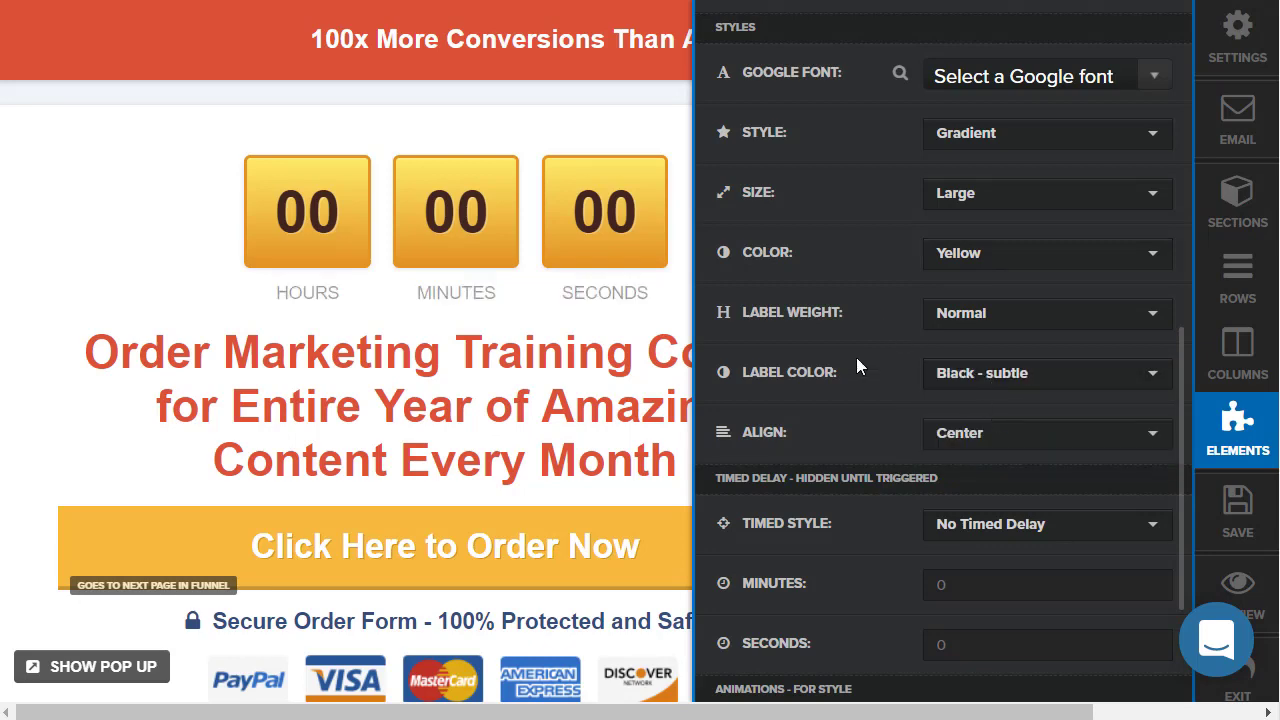
left_click(357, 277)
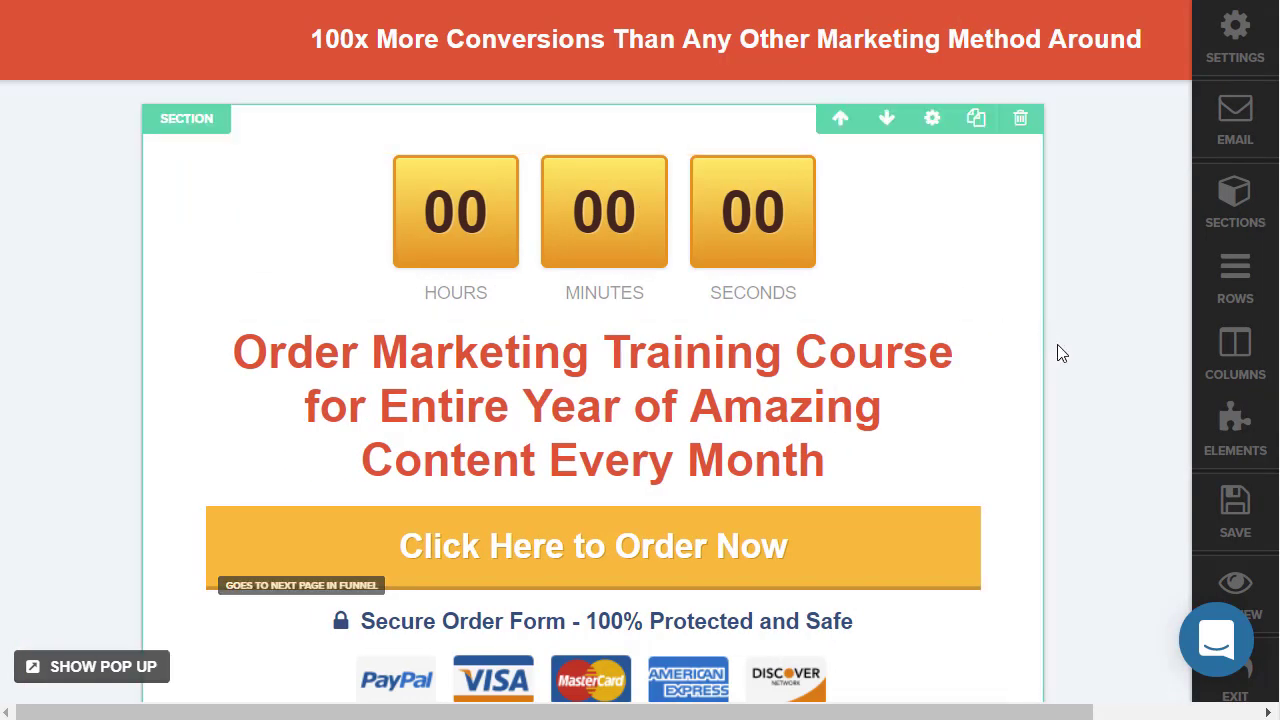
Save the page and preview it live, watching the countdown tick toward zero
left_click(1208, 503)
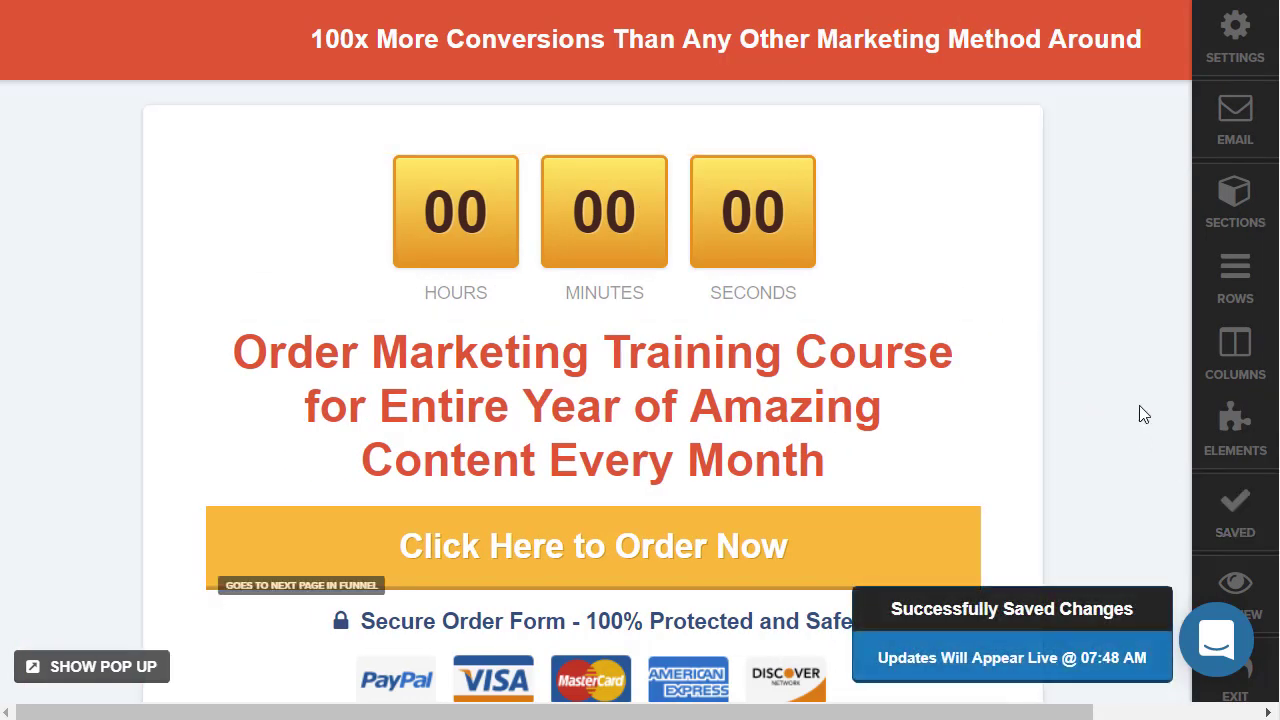
left_click(1245, 598)
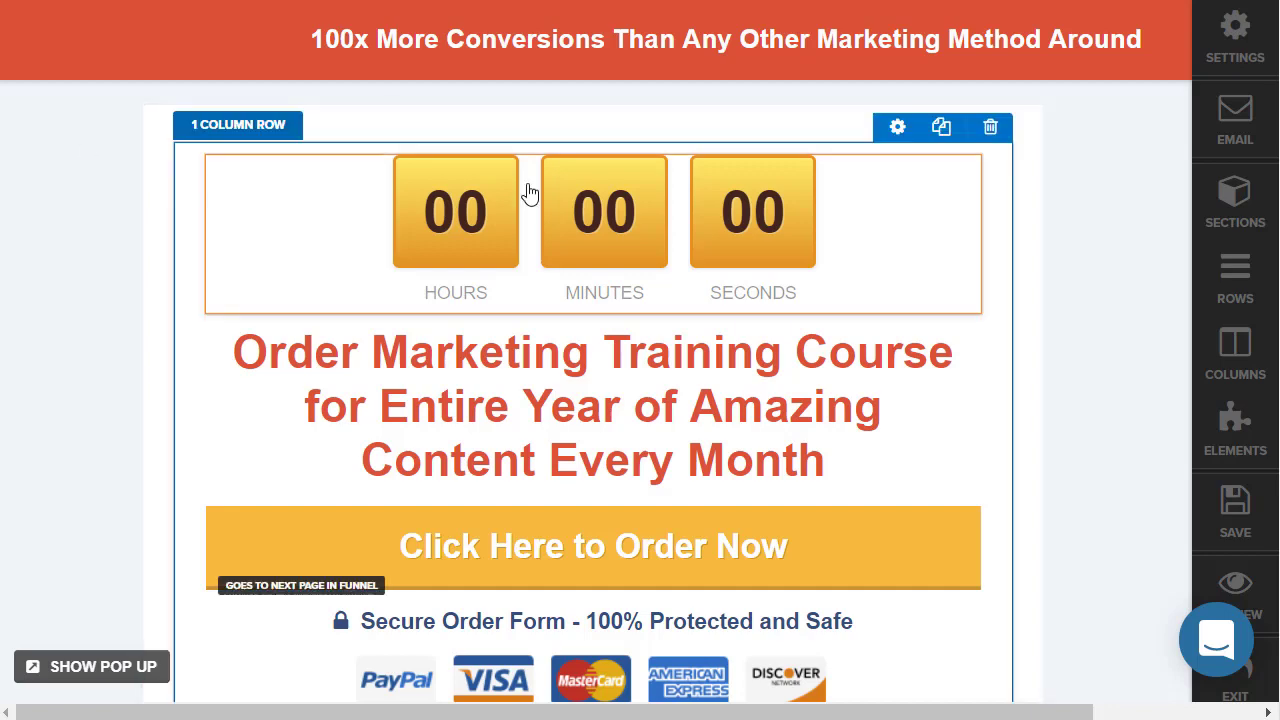
Insert a Daily Evergreen timer above the headline, then trash the yellow timer and confirm
left_click(592, 315)
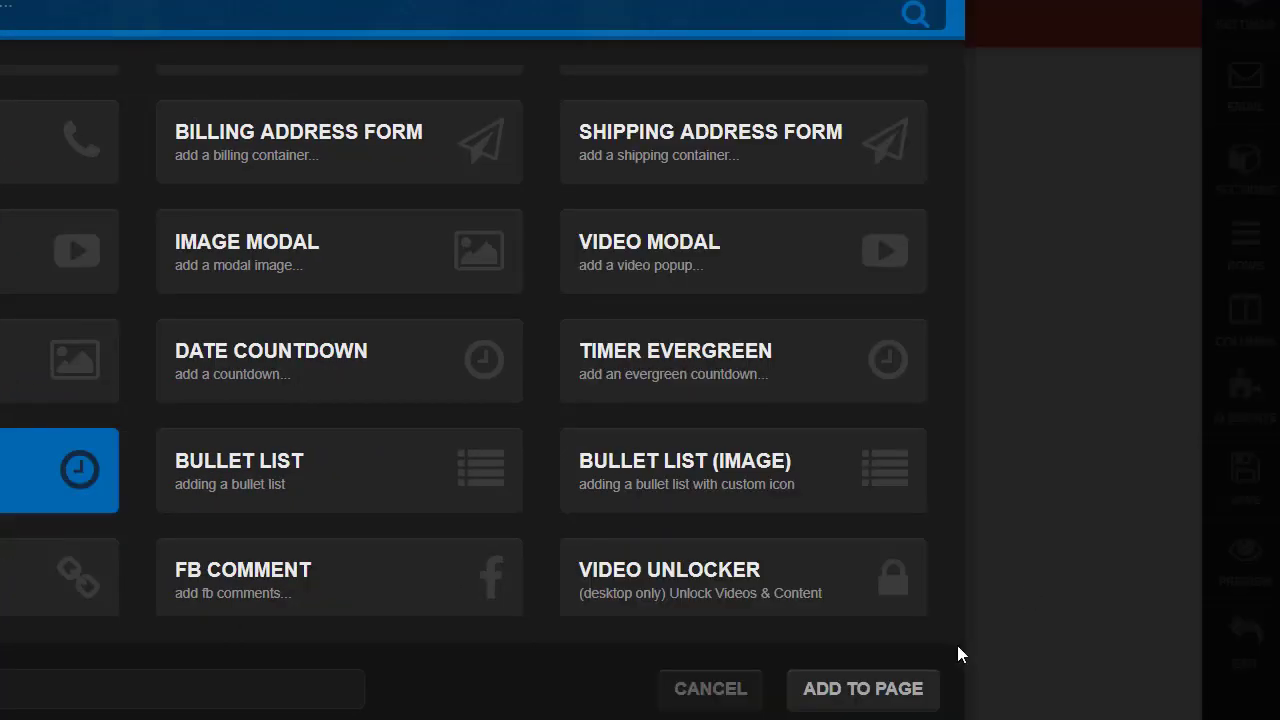
left_click(880, 688)
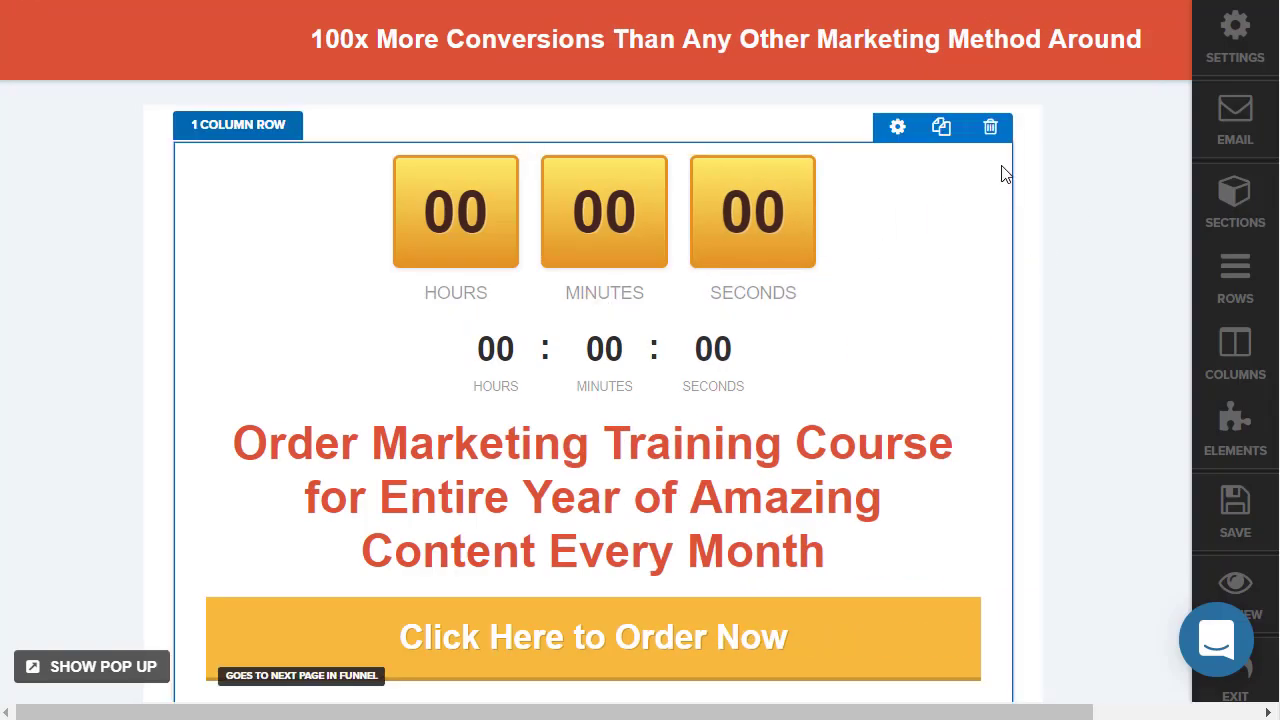
left_click(957, 148)
left_click(734, 106)
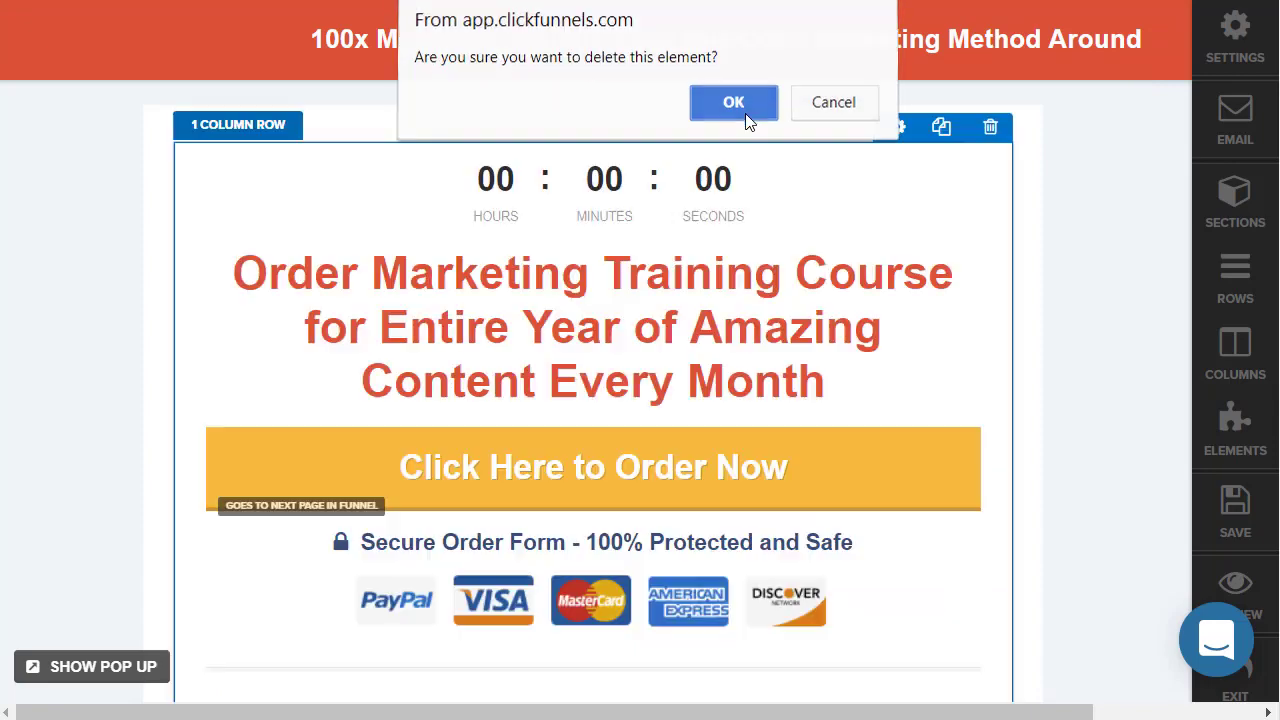
Set the new countdown to end today at 8 AM, keeping Redirect To URL as expire action
left_click(734, 188)
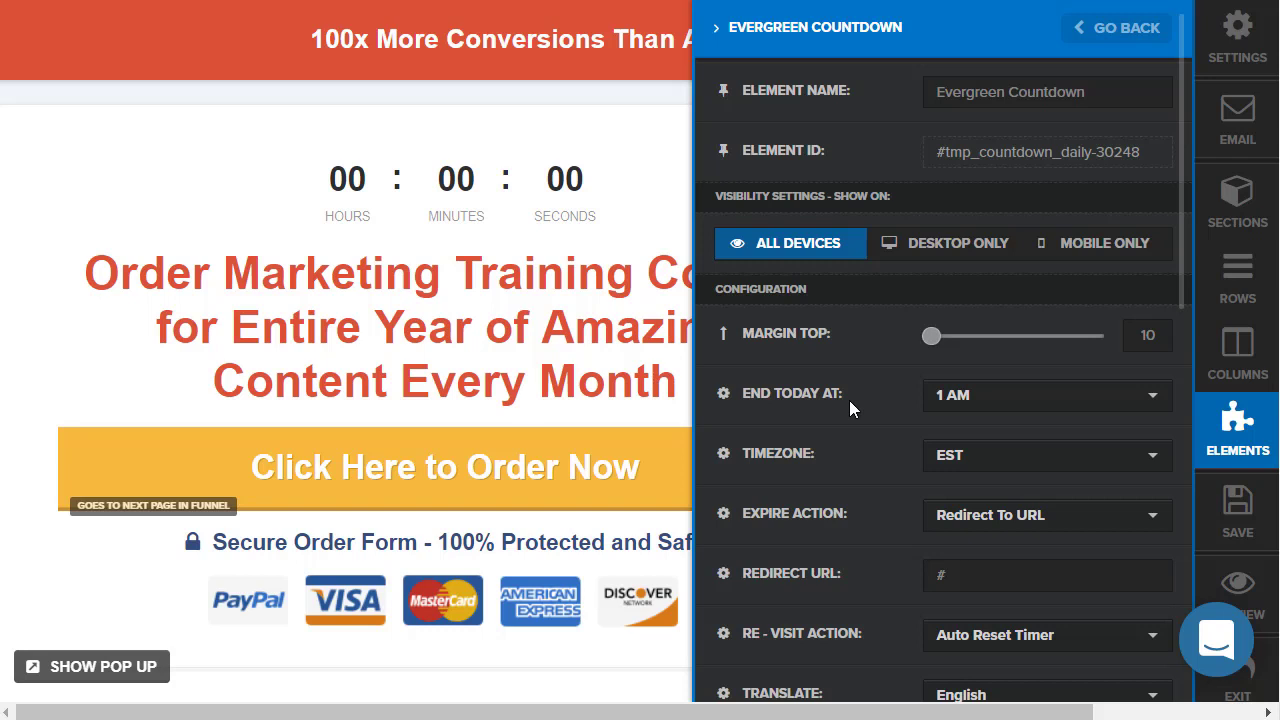
left_click(960, 406)
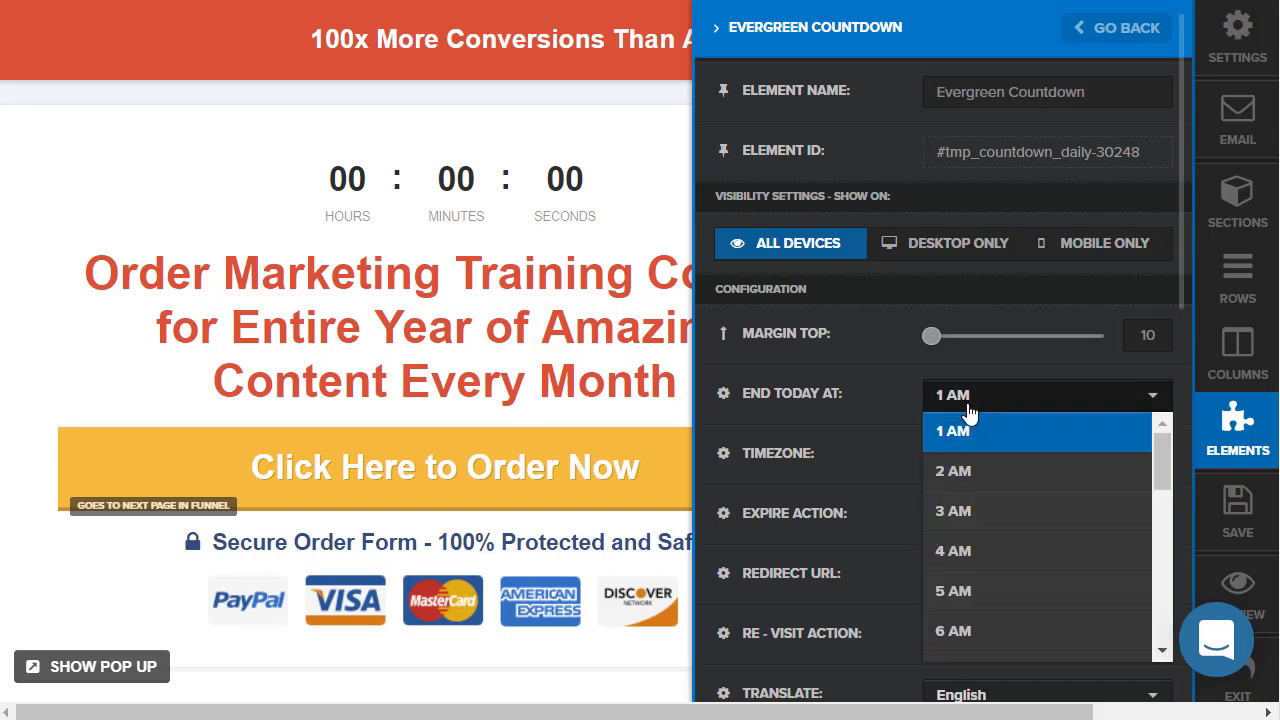
scroll(1031, 531, "down", 3)
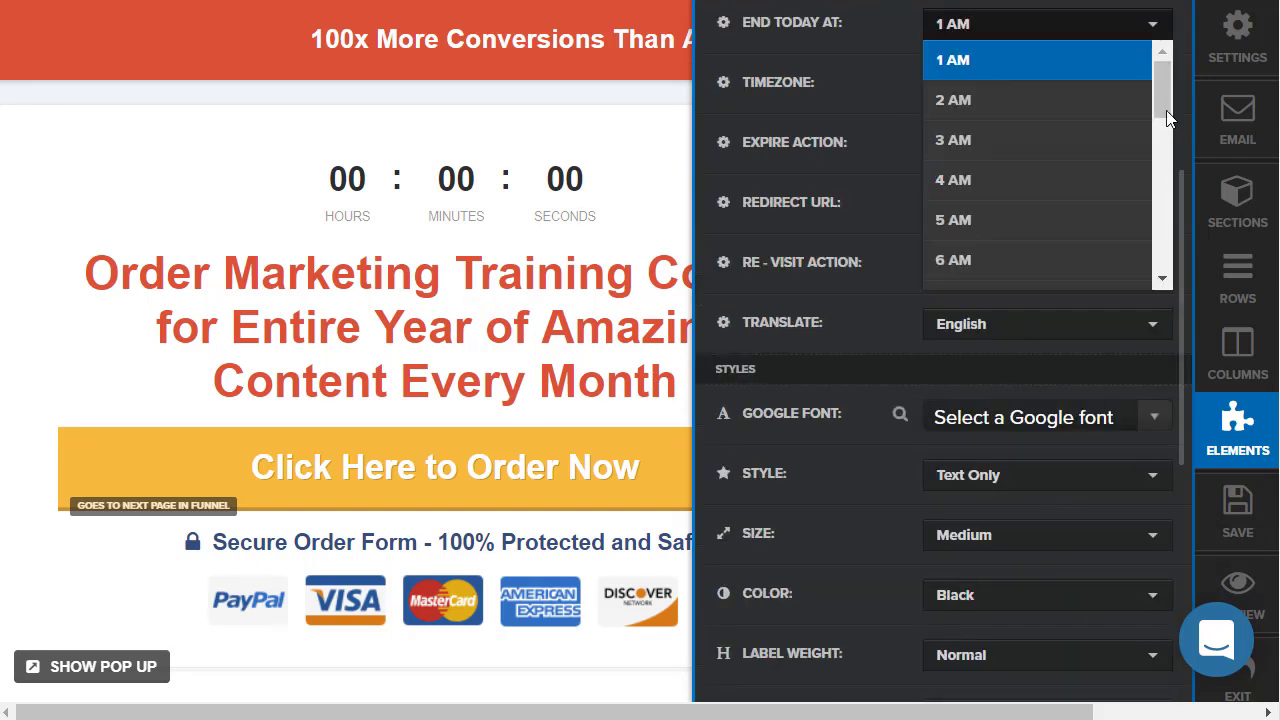
scroll(1163, 118, "down", 1)
left_click(1037, 255)
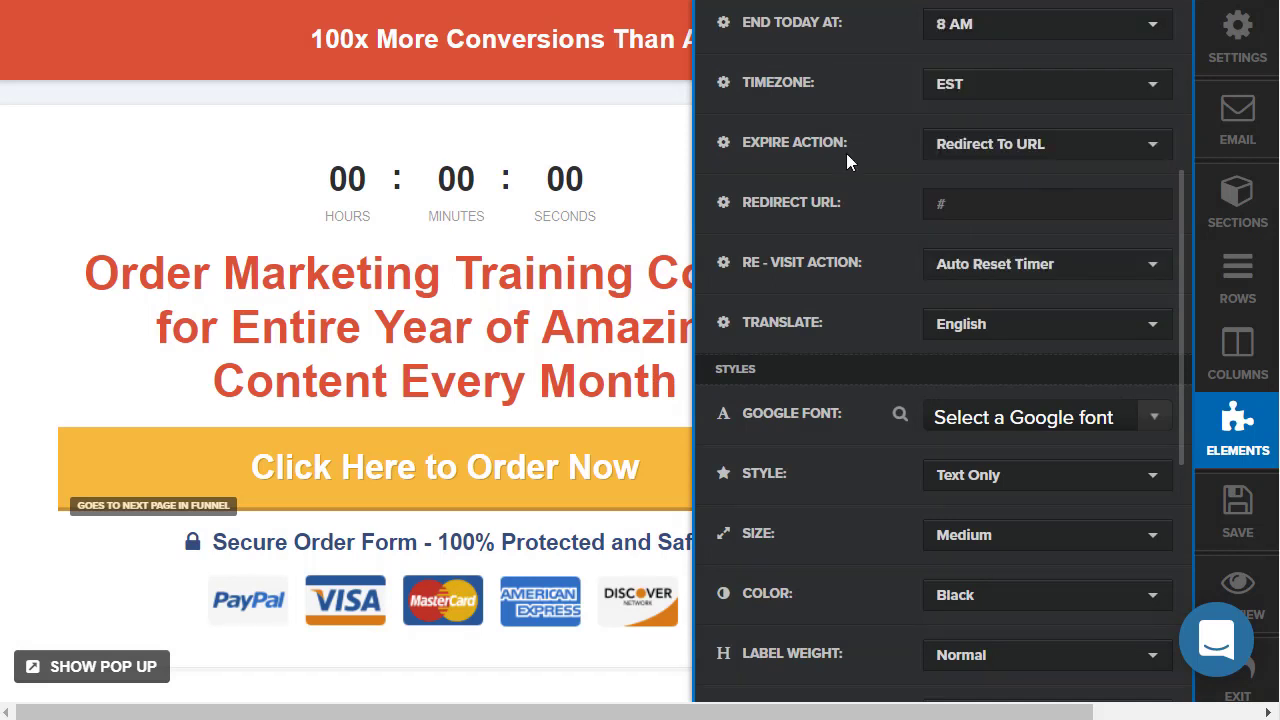
scroll(859, 137, "up", 3)
left_click(1005, 515)
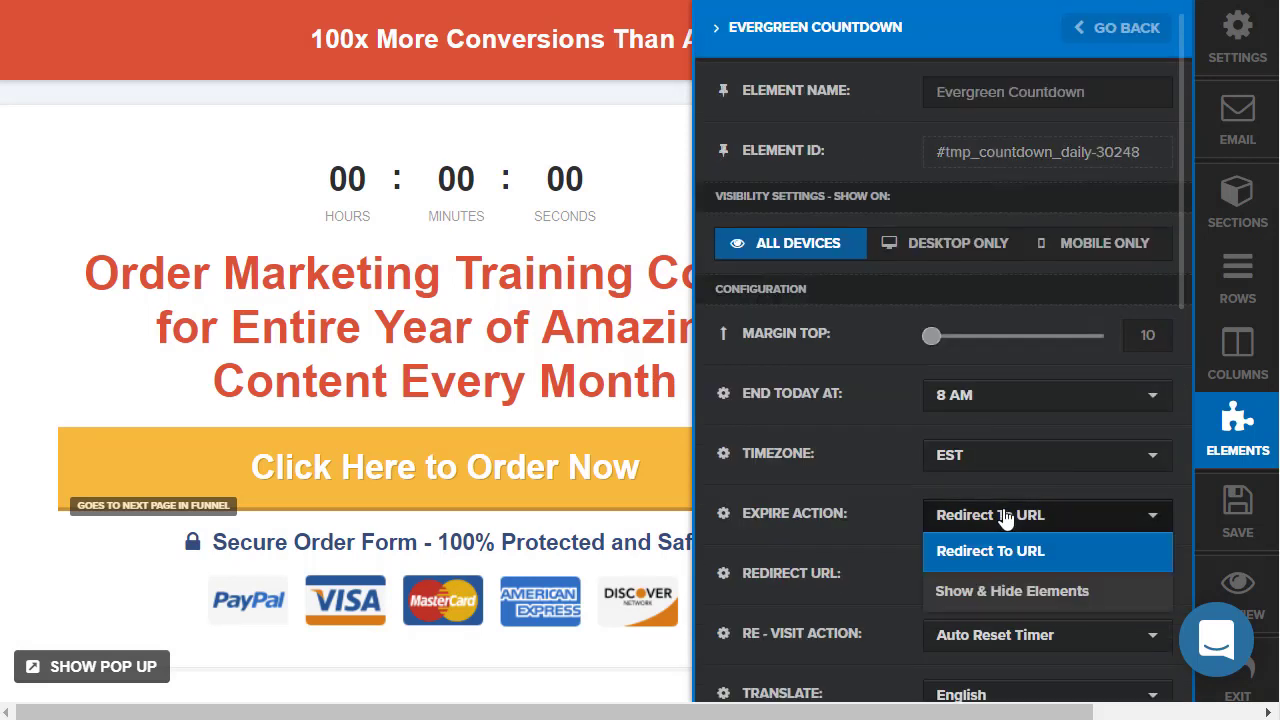
left_click(832, 466)
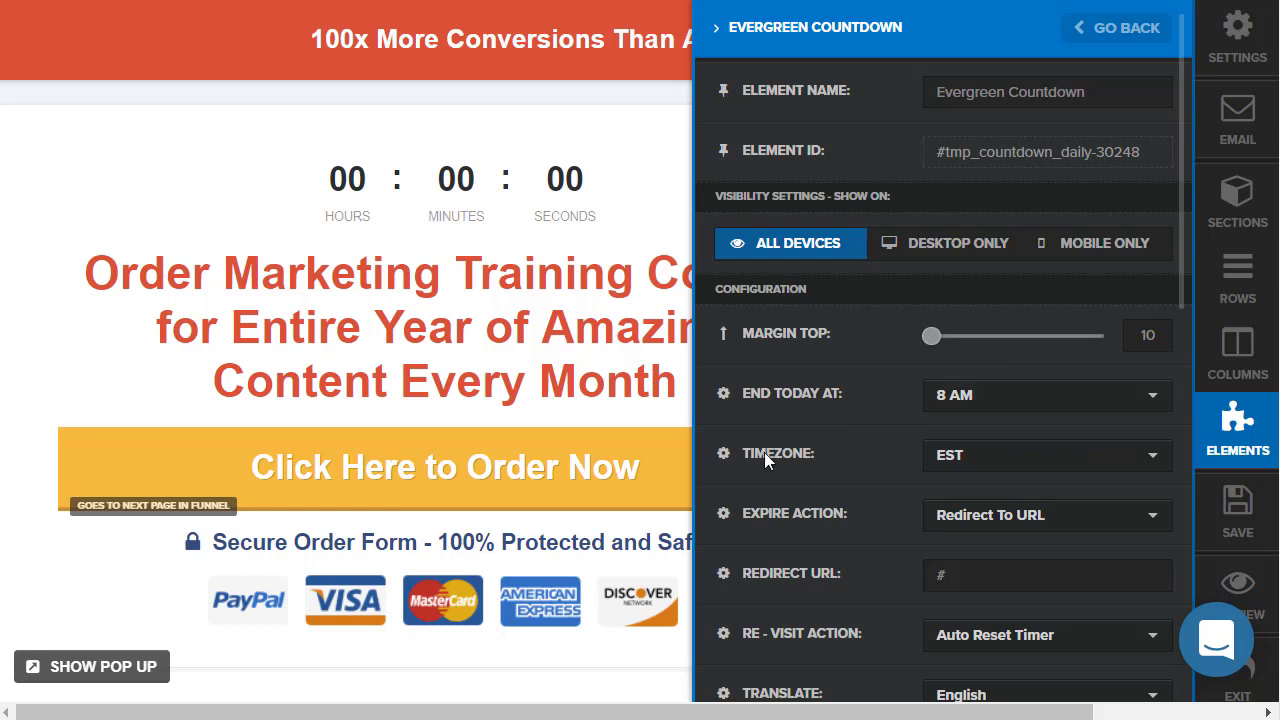
scroll(794, 482, "down", 4)
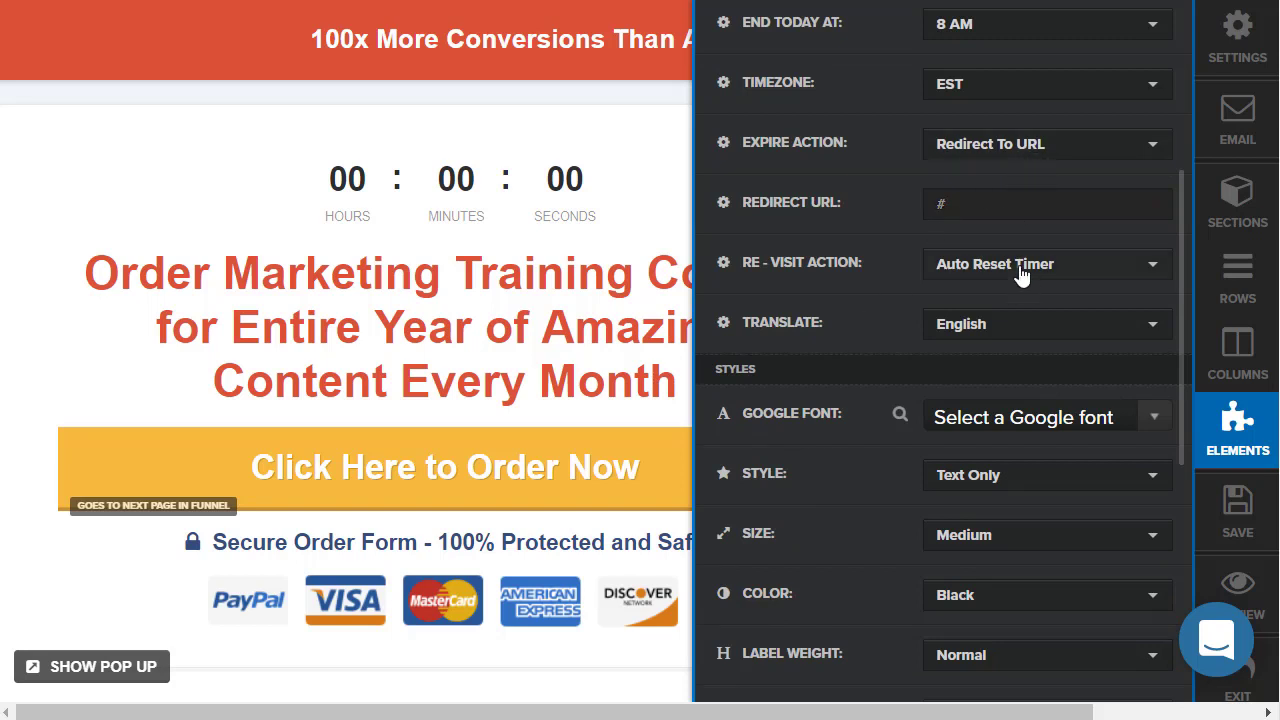
scroll(784, 401, "down", 4)
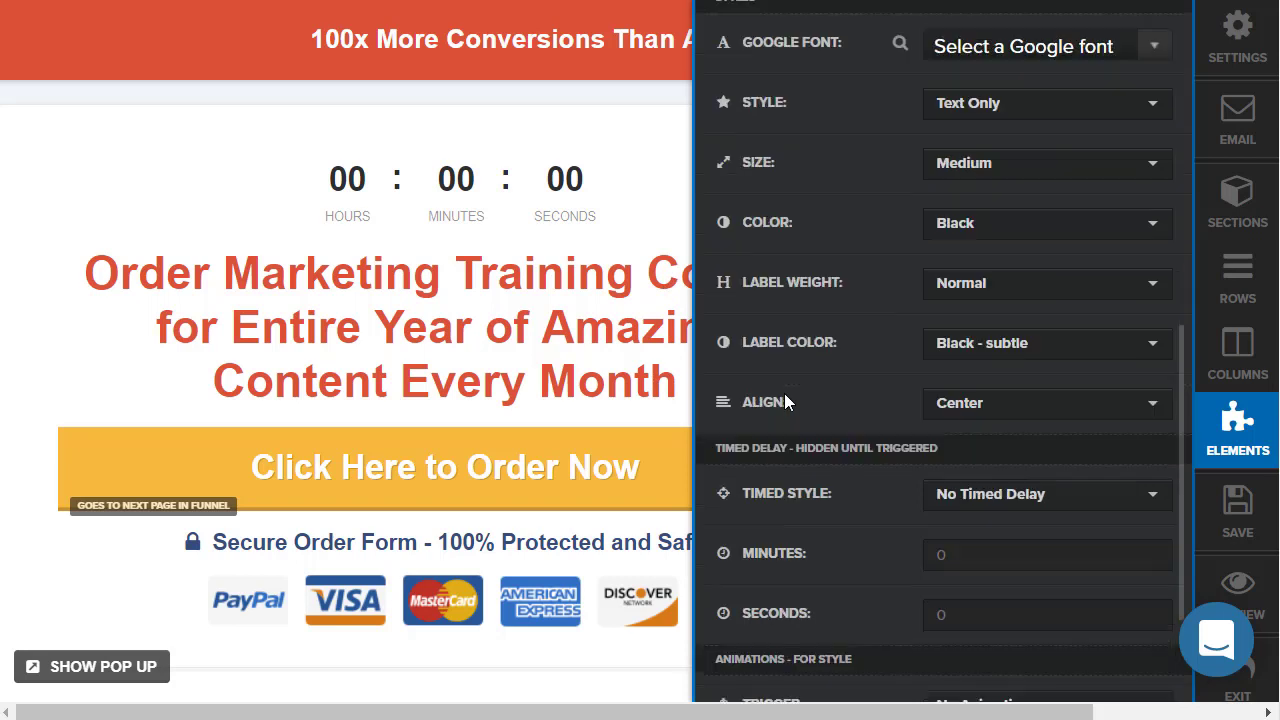
Style the countdown as Large yellow Gradient boxes and close its settings
left_click(963, 105)
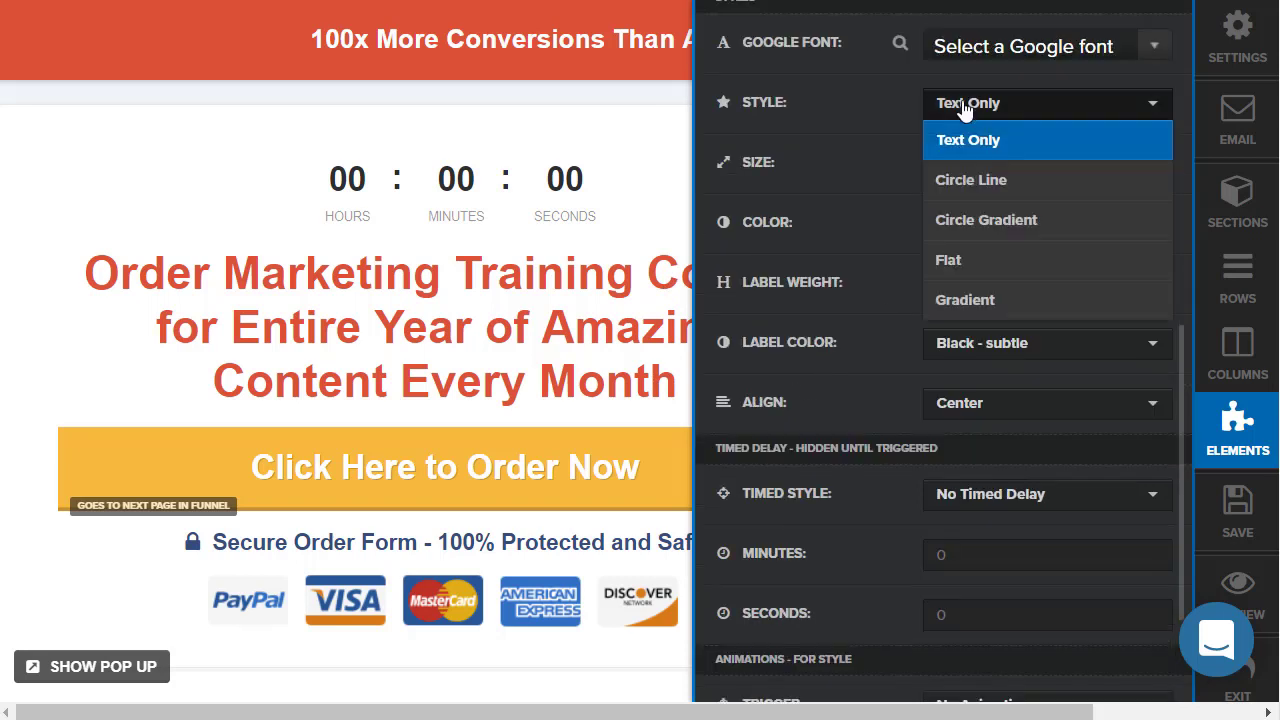
left_click(1000, 303)
left_click(990, 163)
left_click(985, 285)
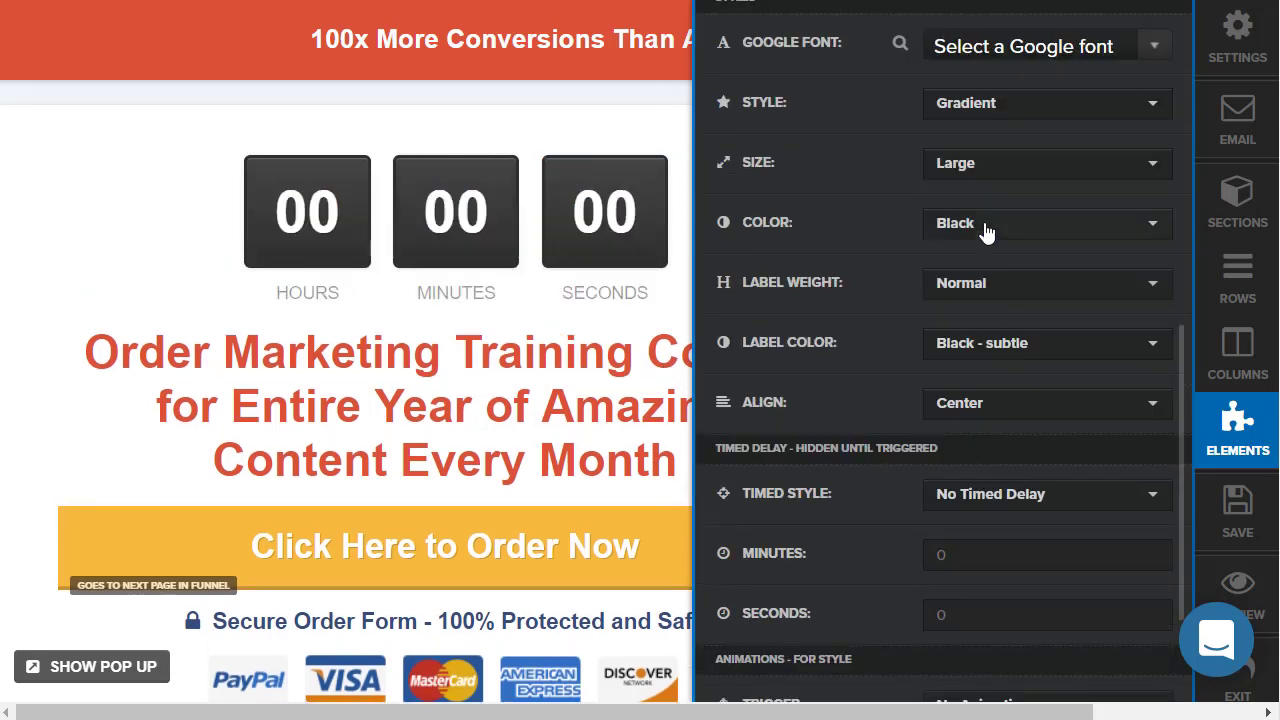
left_click(985, 230)
left_click(972, 476)
left_click(309, 243)
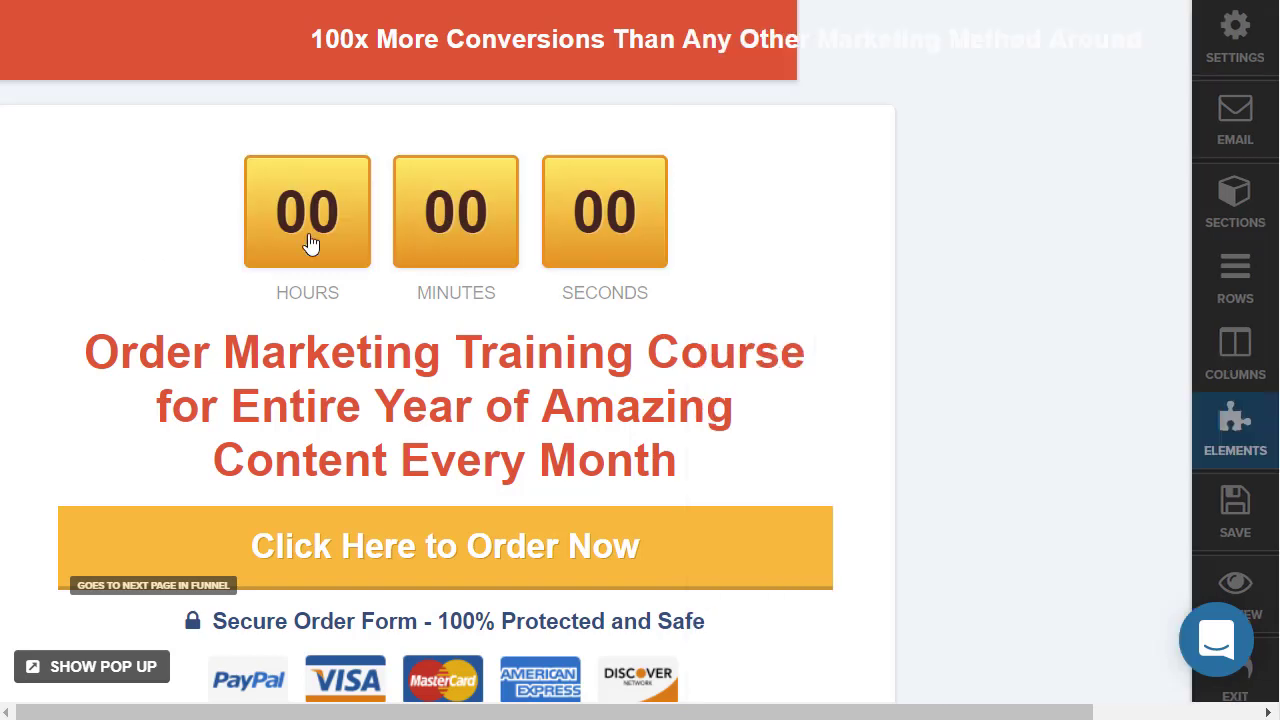
Save with Ctrl+S and preview the page live, reloading to watch the daily countdown tick down
key("ctrl+s")
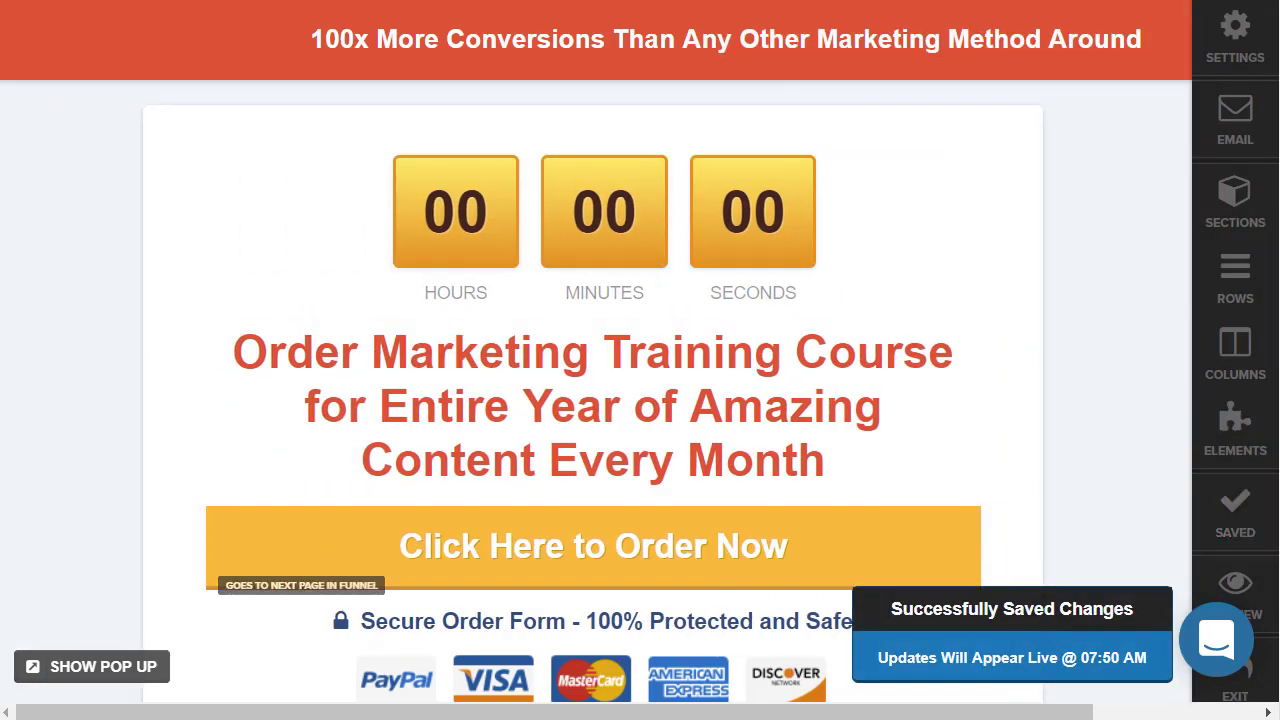
left_click(1270, 592)
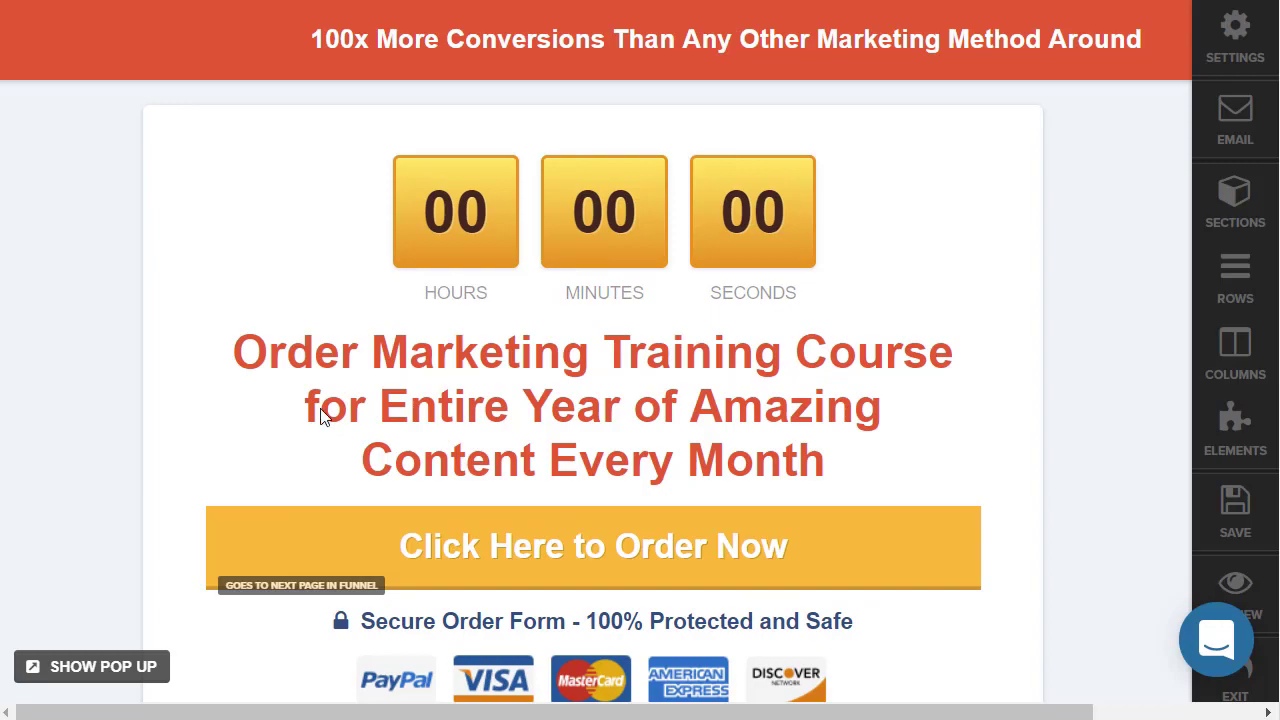
left_click(1238, 590)
left_click(1255, 590)
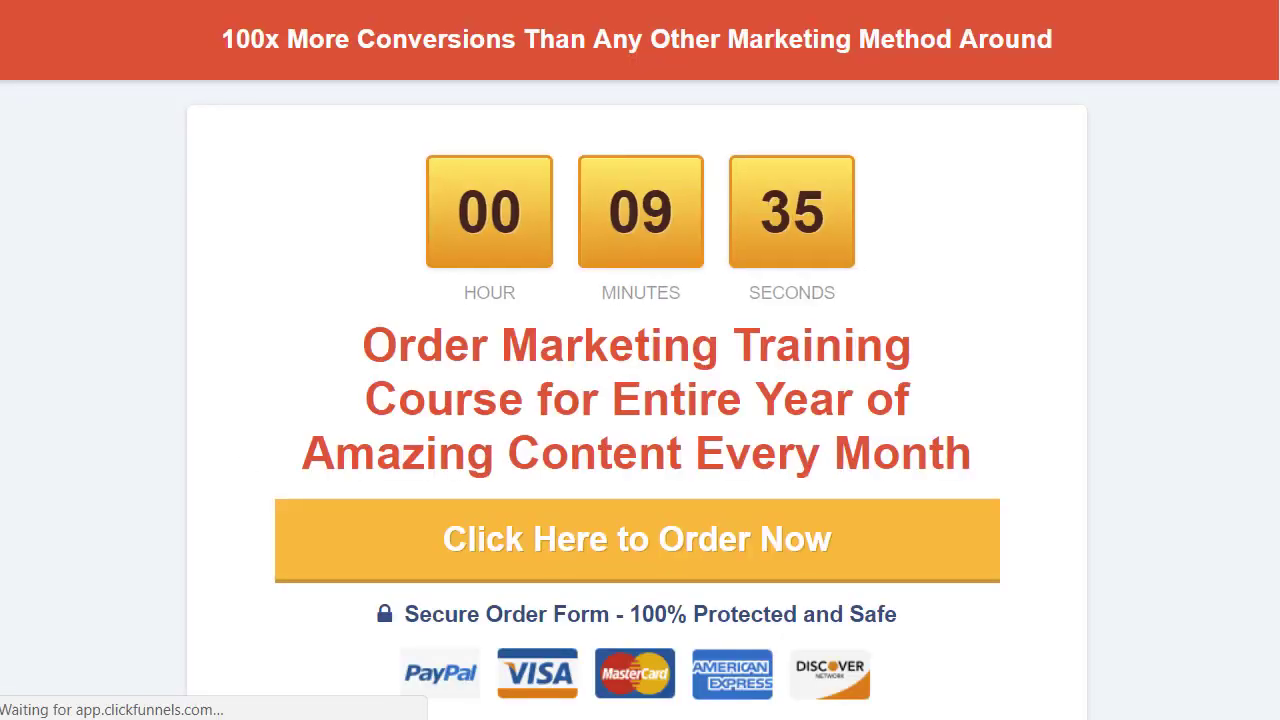